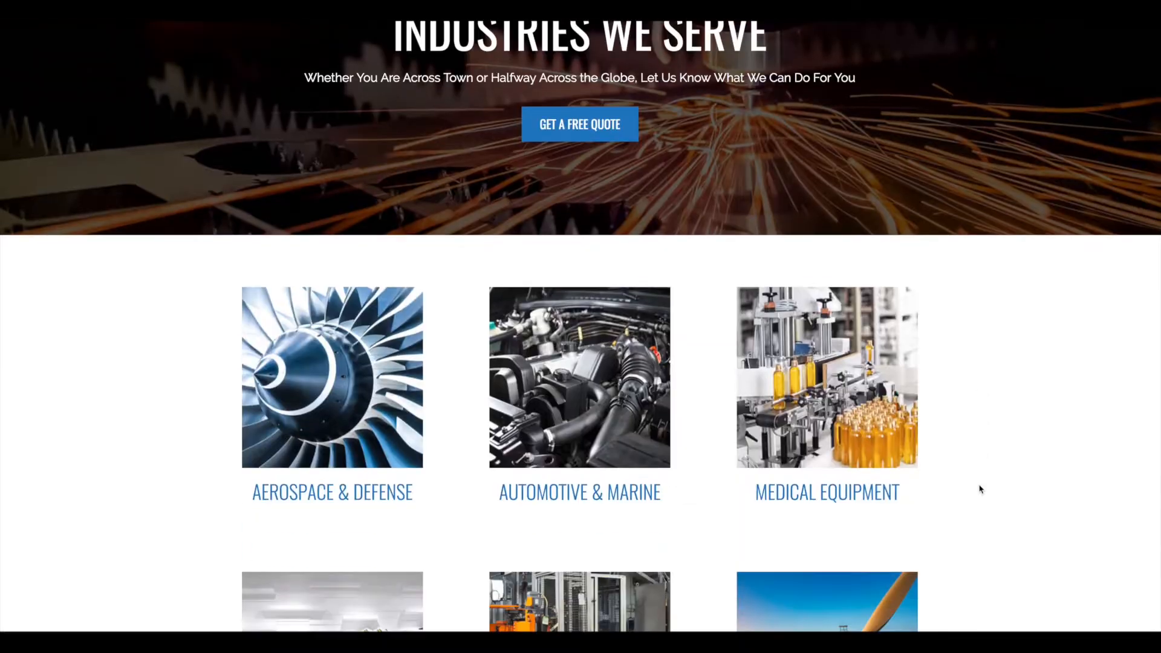
Step: Open the Industries page from the site's page list for editing
{"action": "scroll", "coordinate": [980, 489], "scroll_direction": "down", "scroll_amount": 4}
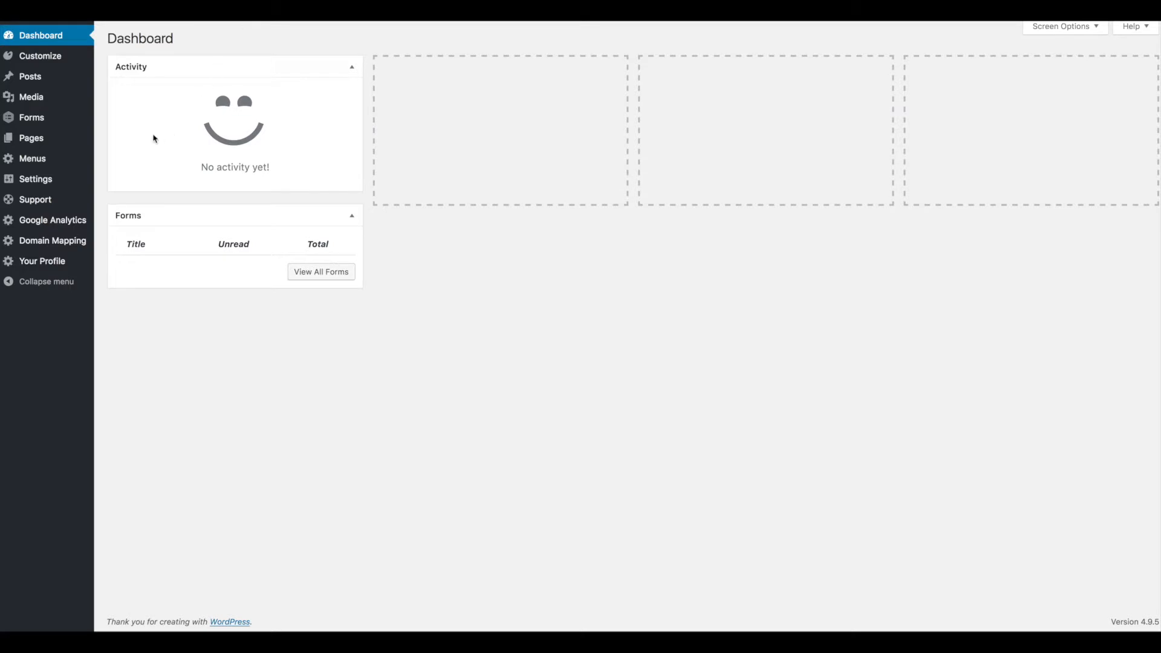
{"action": "mouse_move", "coordinate": [36, 140]}
{"action": "left_click", "coordinate": [37, 140]}
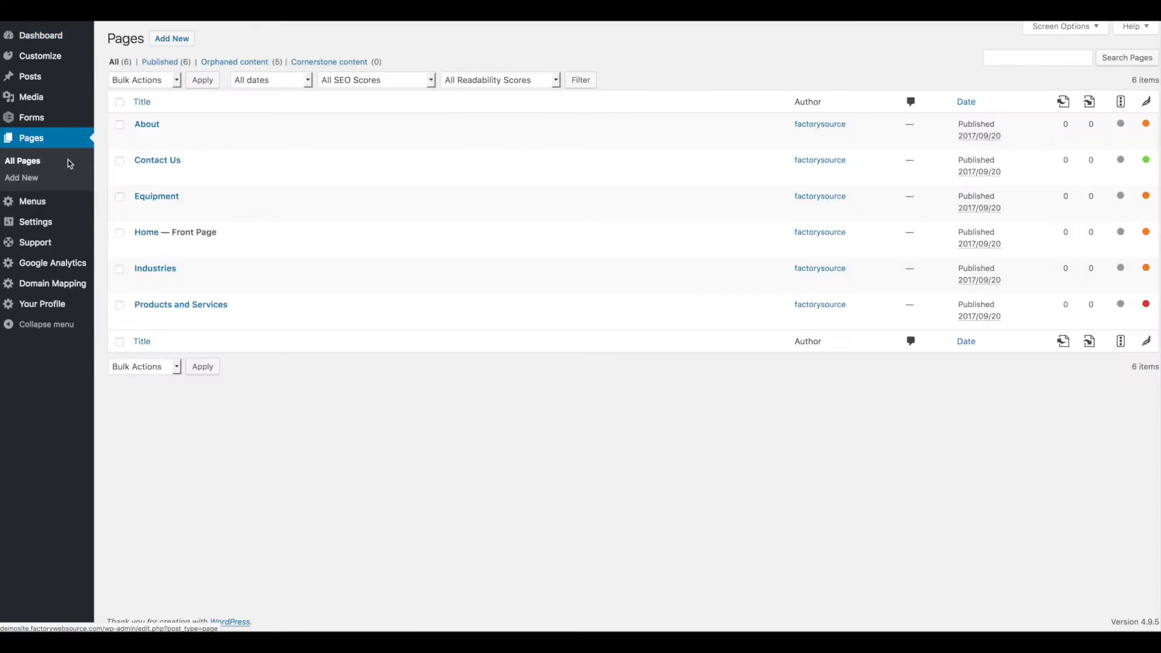
{"action": "left_click", "coordinate": [154, 268]}
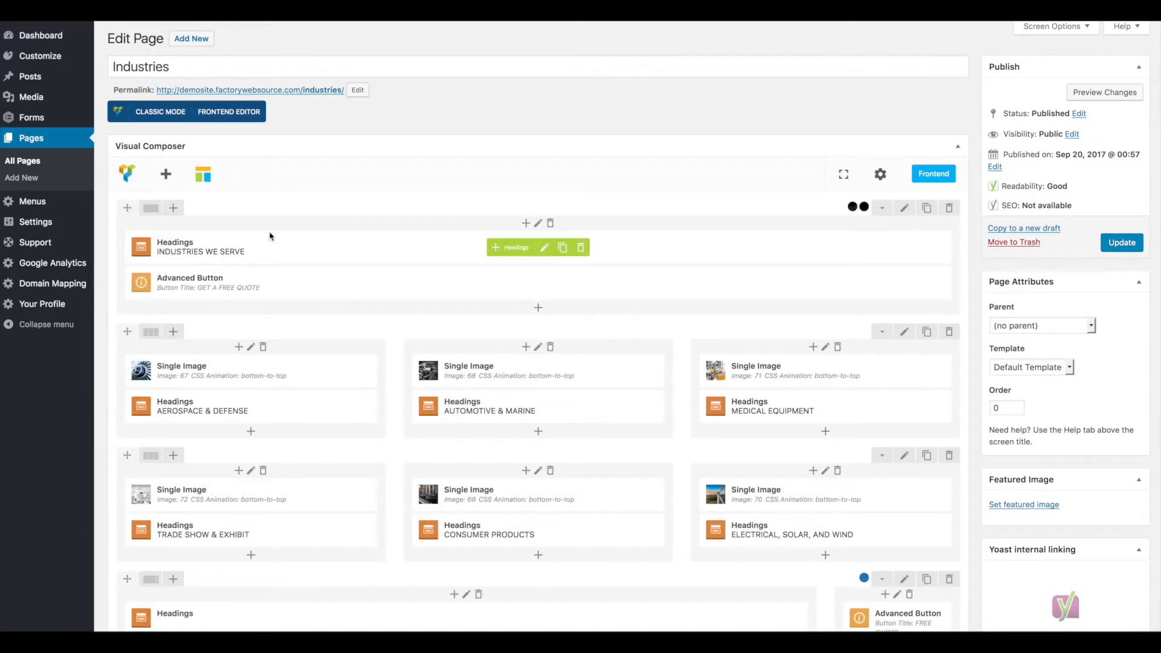
Step: Open the settings of the row containing the INDUSTRIES WE SERVE heading and review its general options
{"action": "scroll", "coordinate": [511, 363], "scroll_direction": "down", "scroll_amount": 1}
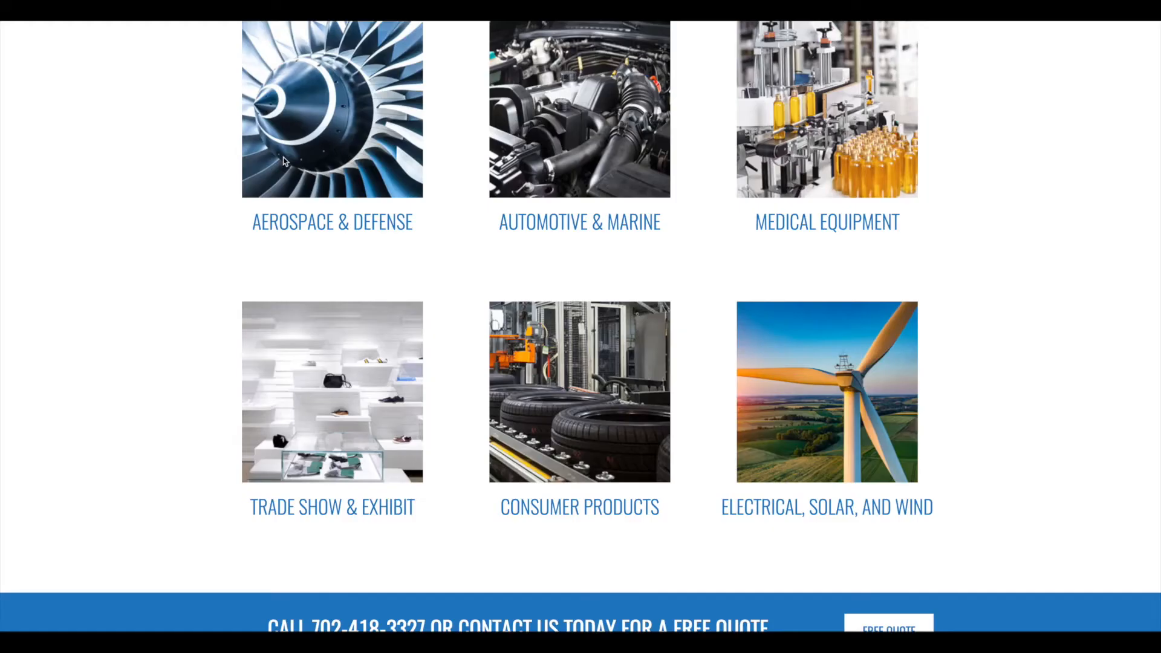
{"action": "scroll", "coordinate": [432, 248], "scroll_direction": "up", "scroll_amount": 9}
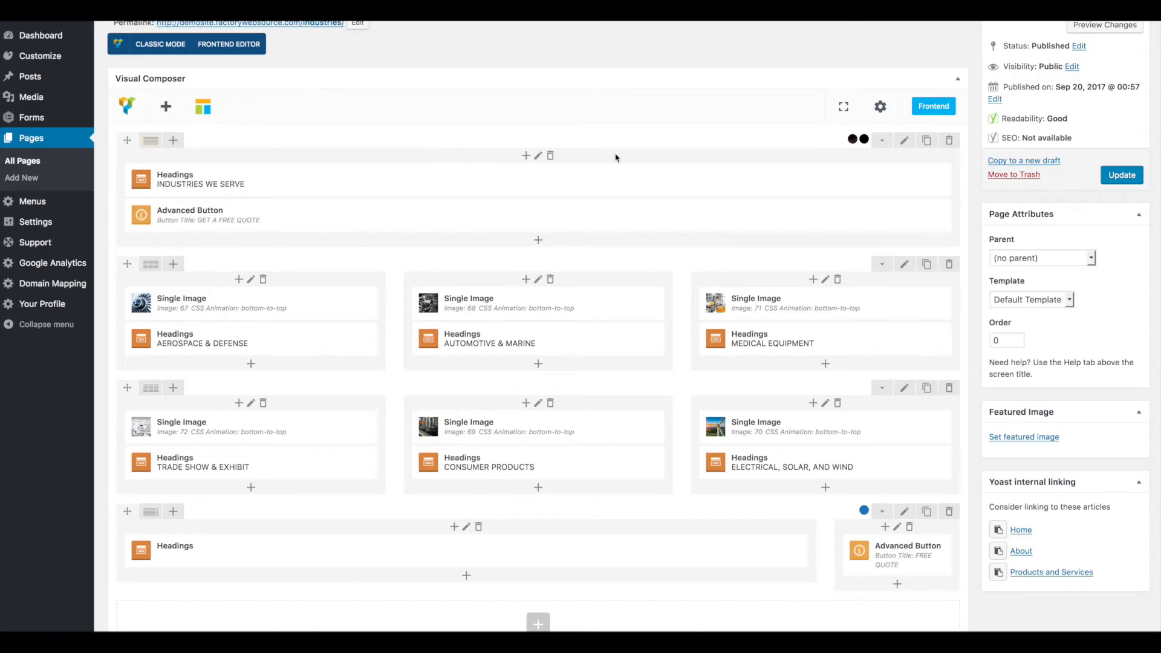
{"action": "left_click", "coordinate": [904, 141]}
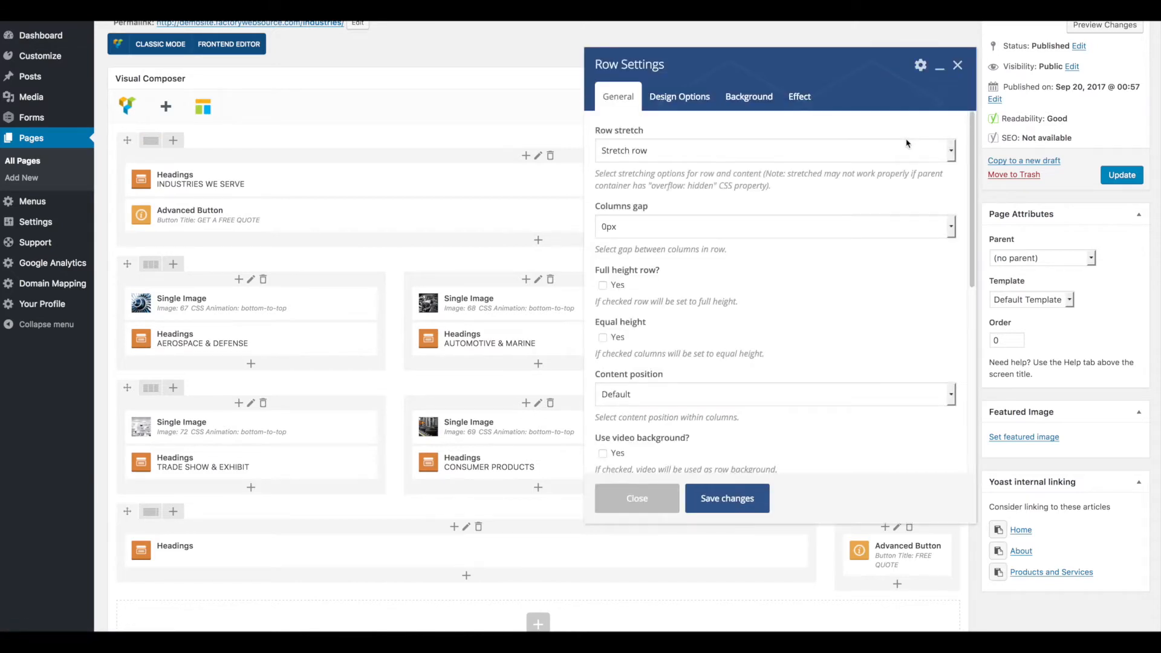
{"action": "scroll", "coordinate": [763, 237], "scroll_direction": "down", "scroll_amount": 3}
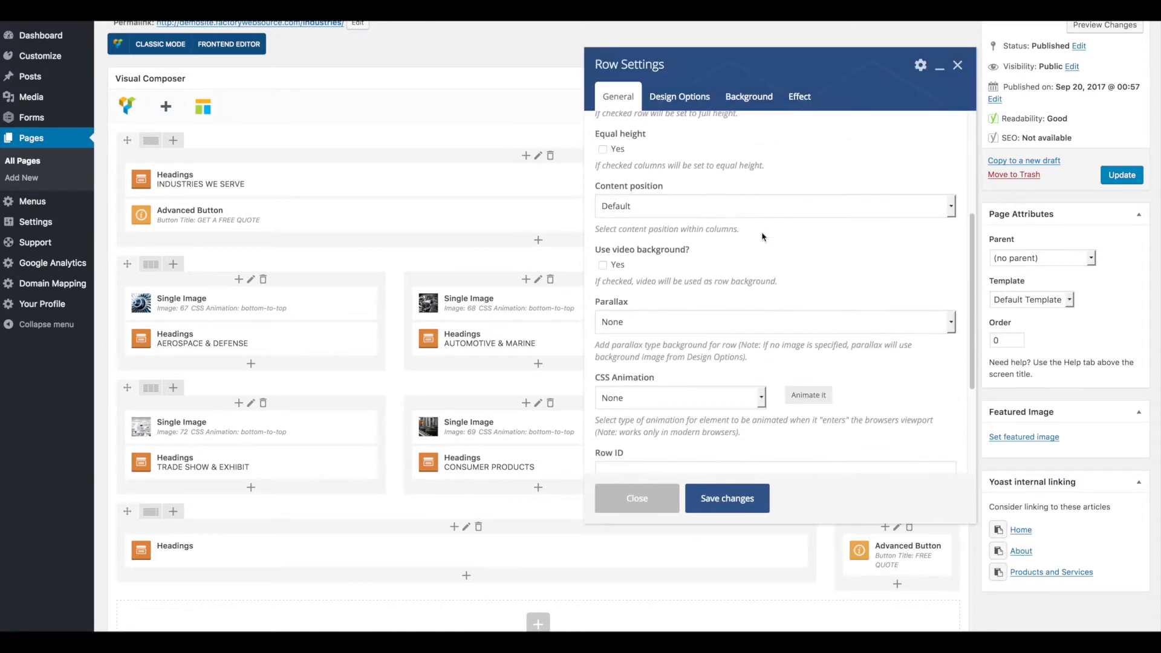
{"action": "scroll", "coordinate": [763, 236], "scroll_direction": "up", "scroll_amount": 3}
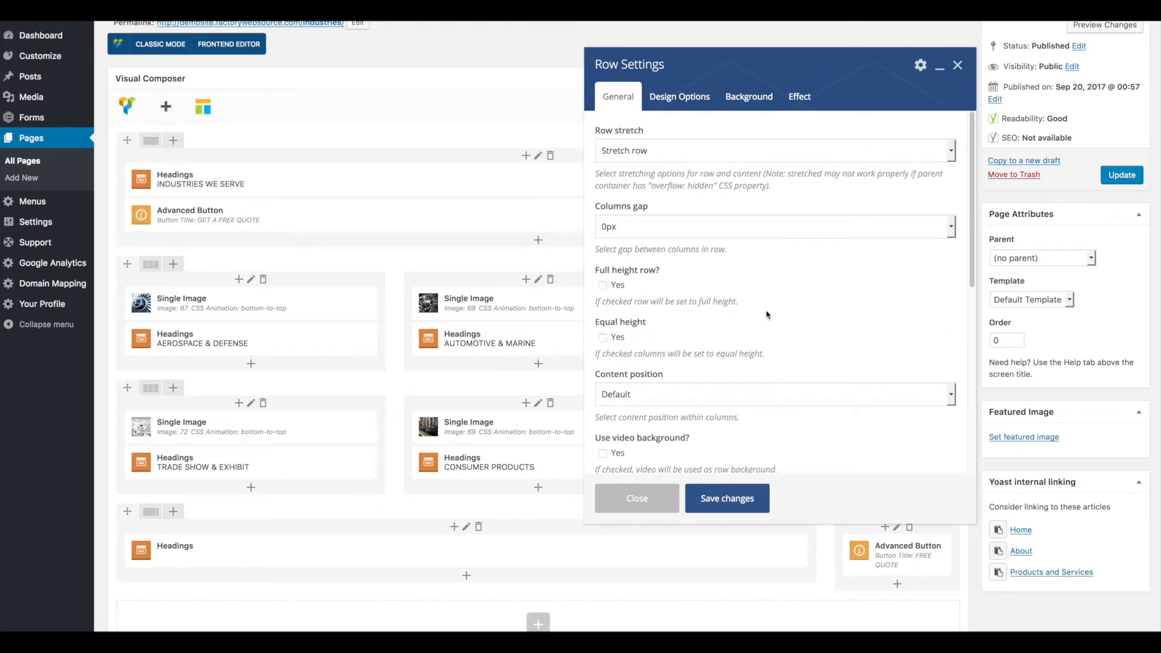
{"action": "scroll", "coordinate": [767, 315], "scroll_direction": "down", "scroll_amount": 1}
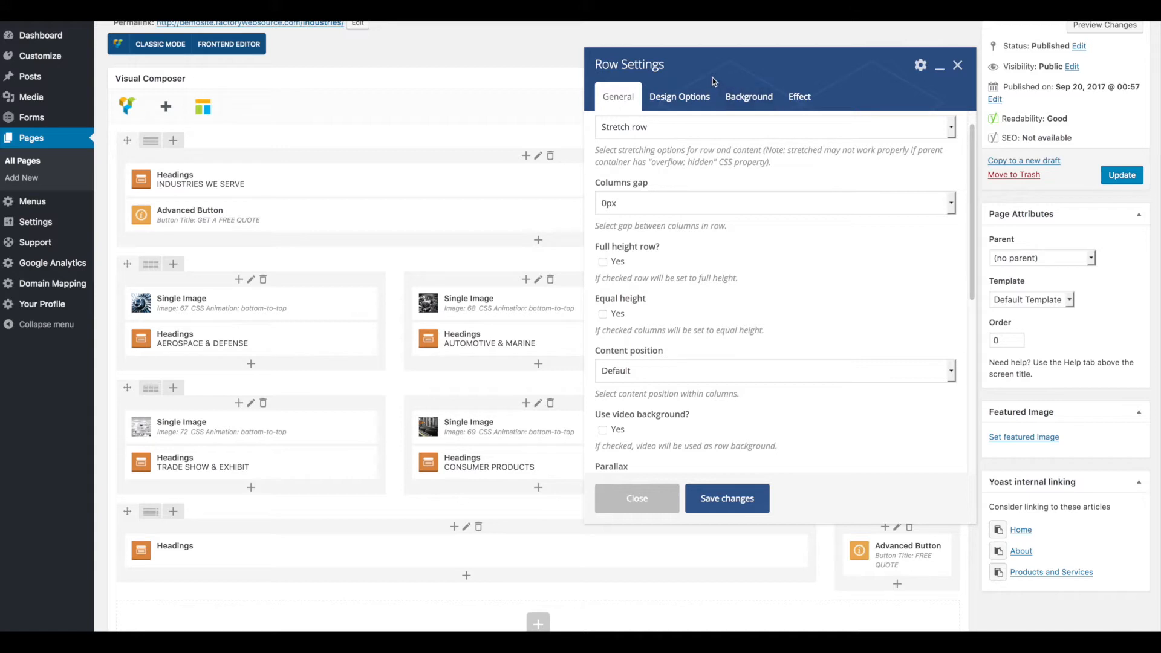
Step: Replace the row's background image in the design options with Hero-BG5.jpg from the media library
{"action": "left_click", "coordinate": [680, 101]}
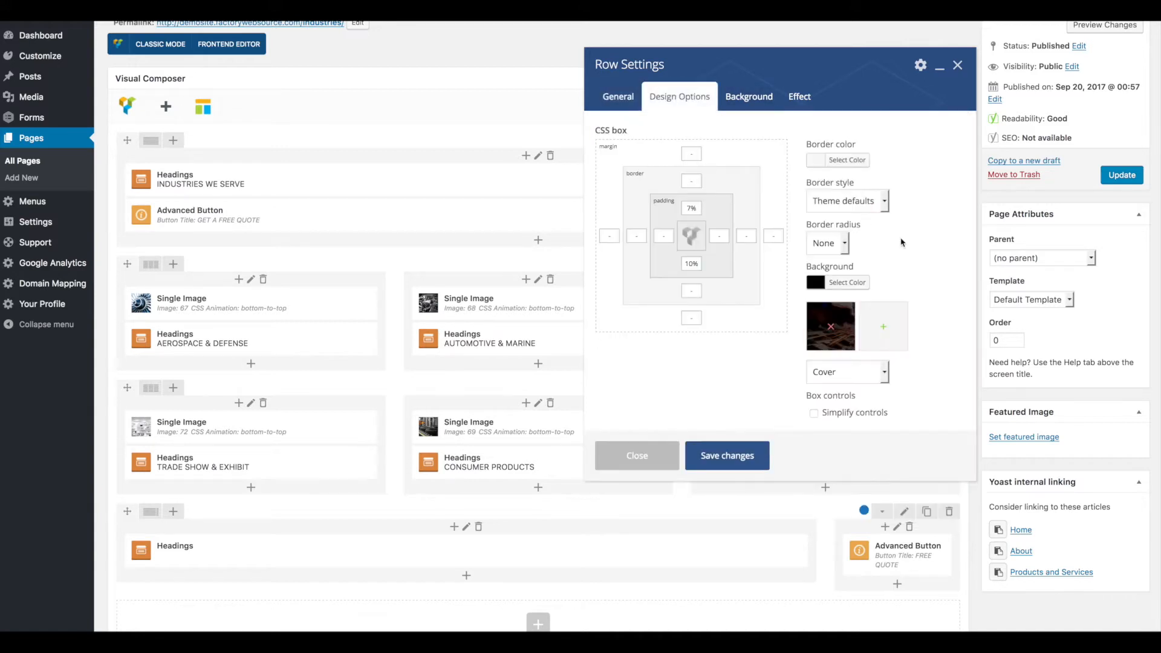
{"action": "left_click", "coordinate": [854, 288]}
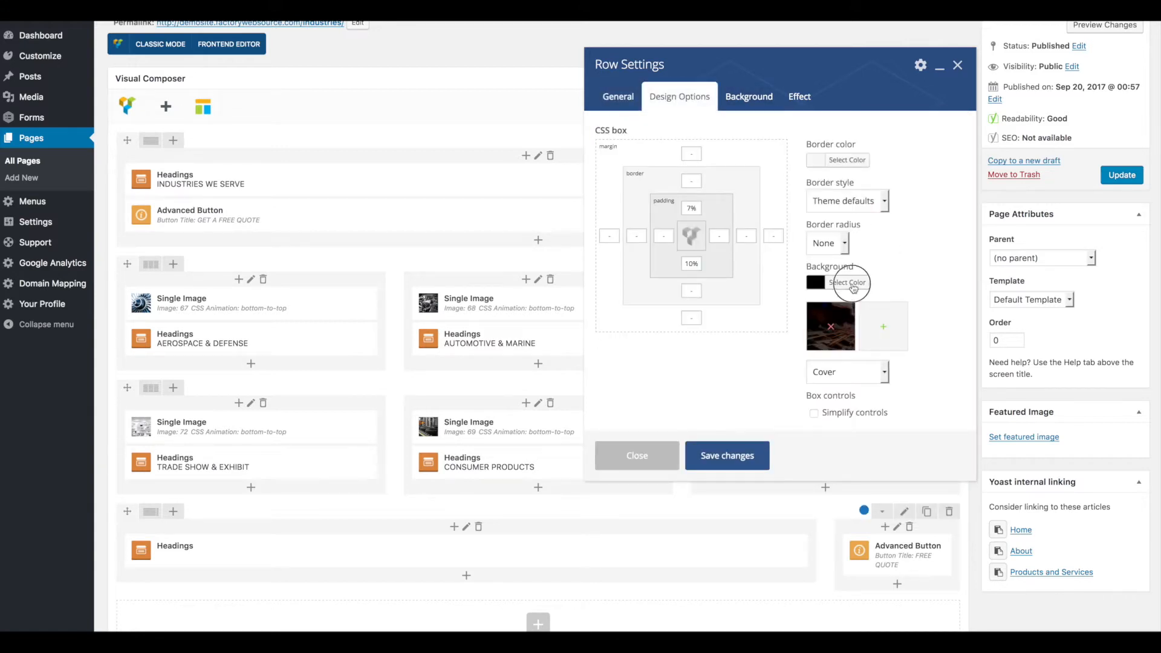
{"action": "left_click", "coordinate": [891, 257]}
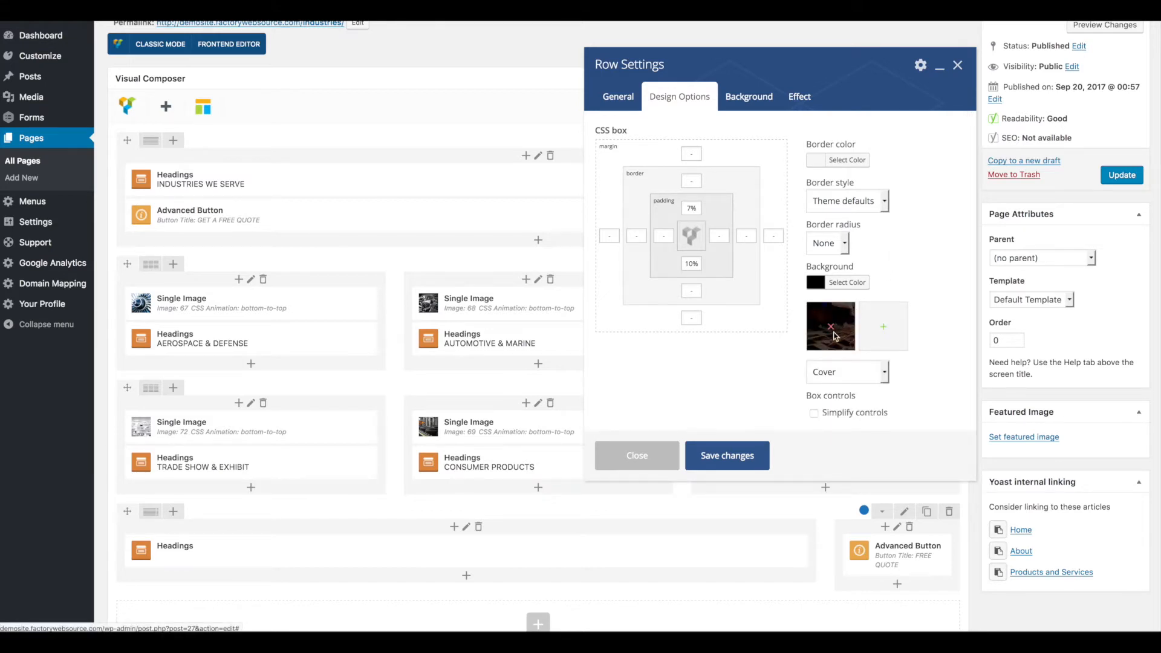
{"action": "left_click", "coordinate": [884, 330]}
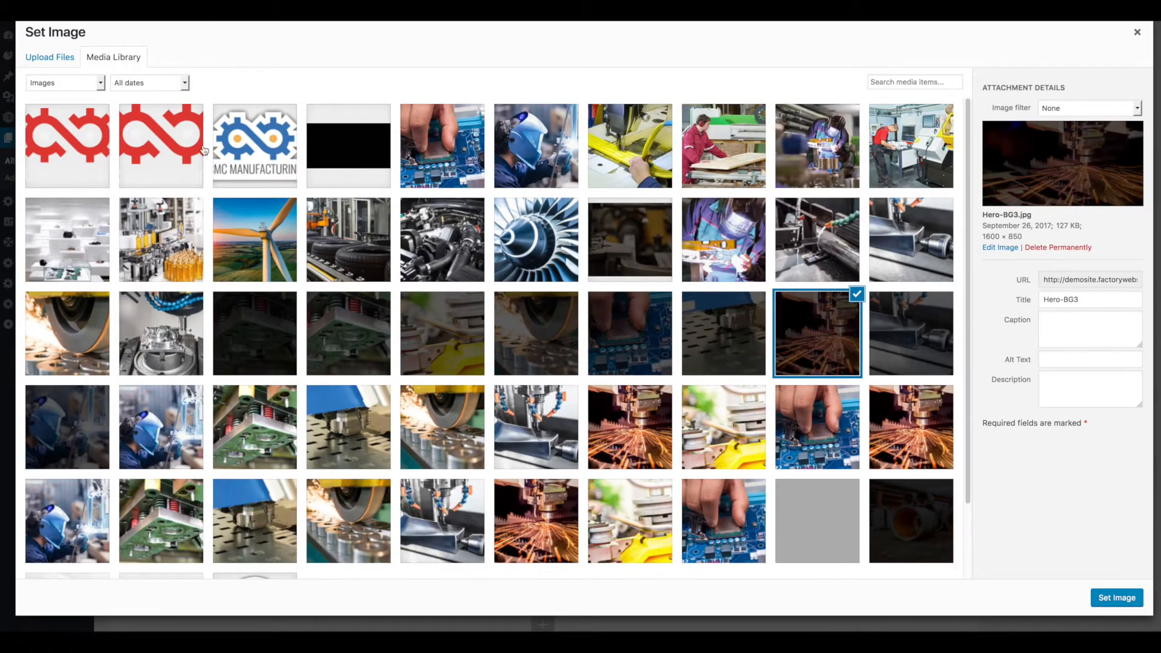
{"action": "left_click", "coordinate": [47, 55]}
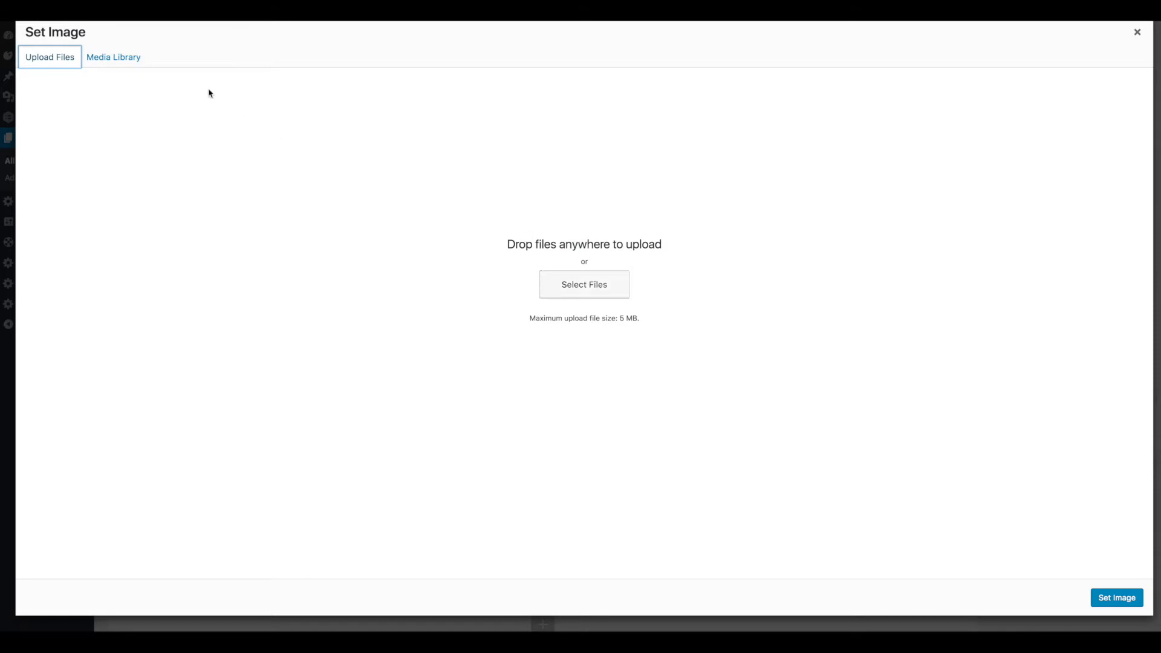
{"action": "left_click", "coordinate": [122, 58]}
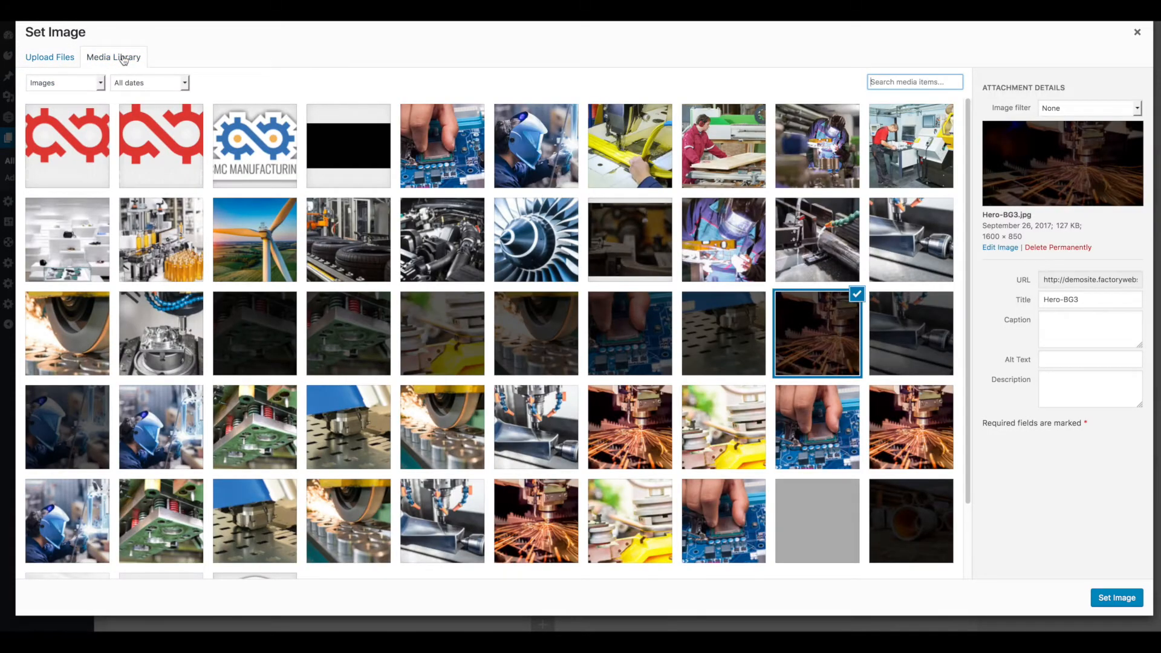
{"action": "left_click", "coordinate": [277, 421]}
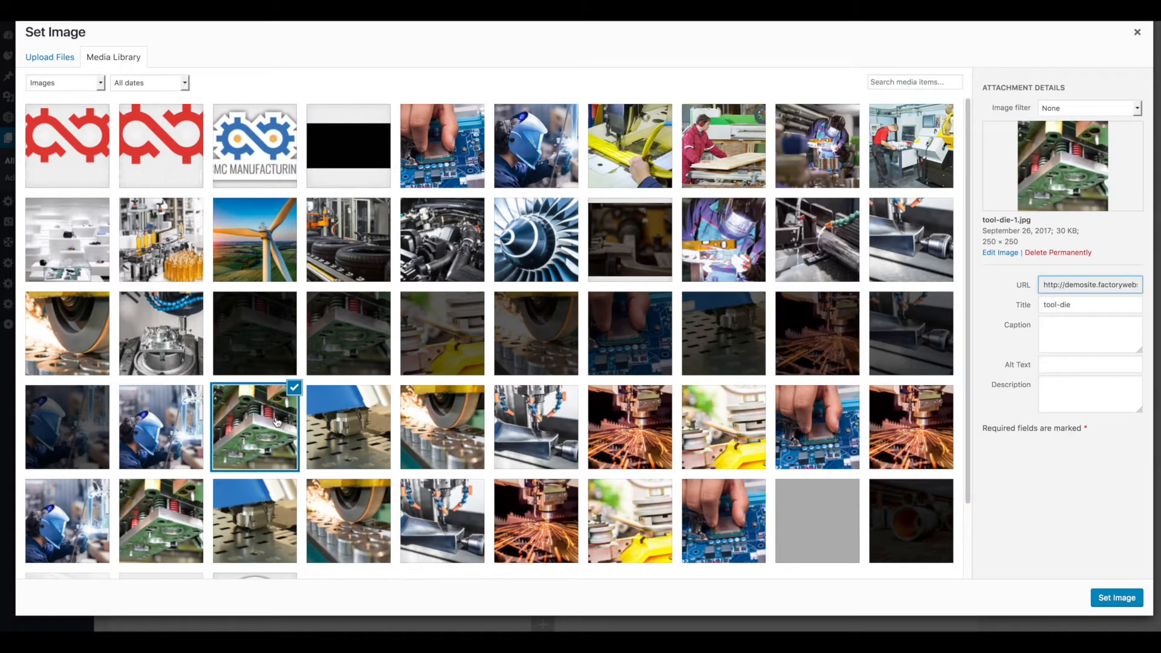
{"action": "left_click", "coordinate": [617, 349]}
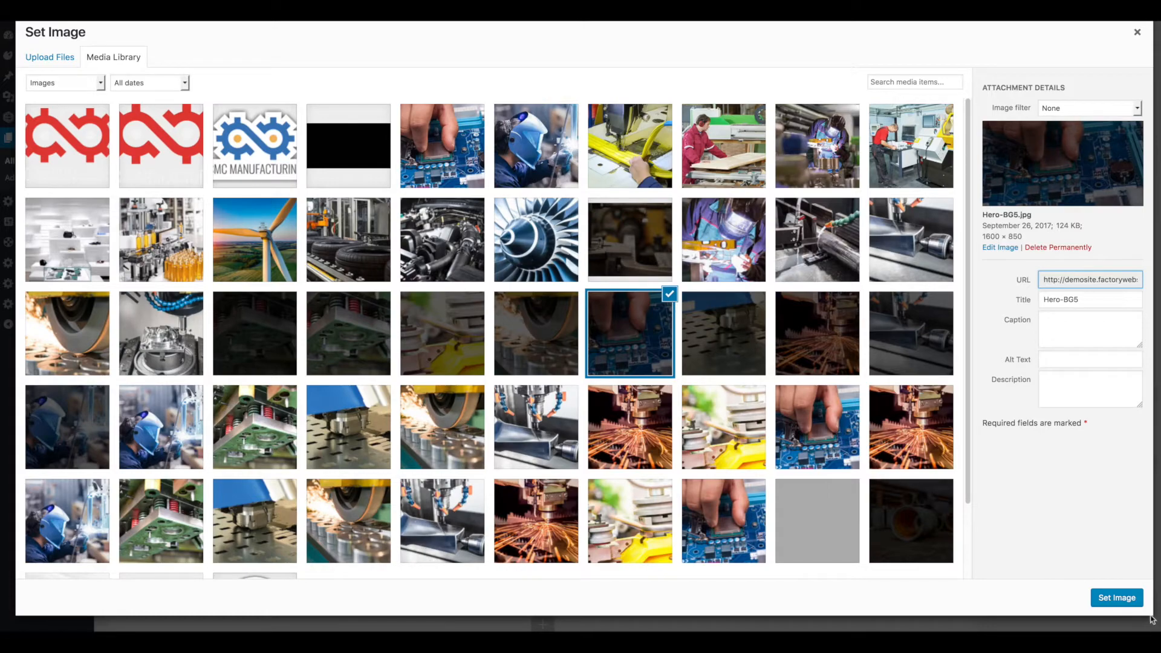
{"action": "left_click", "coordinate": [1115, 598]}
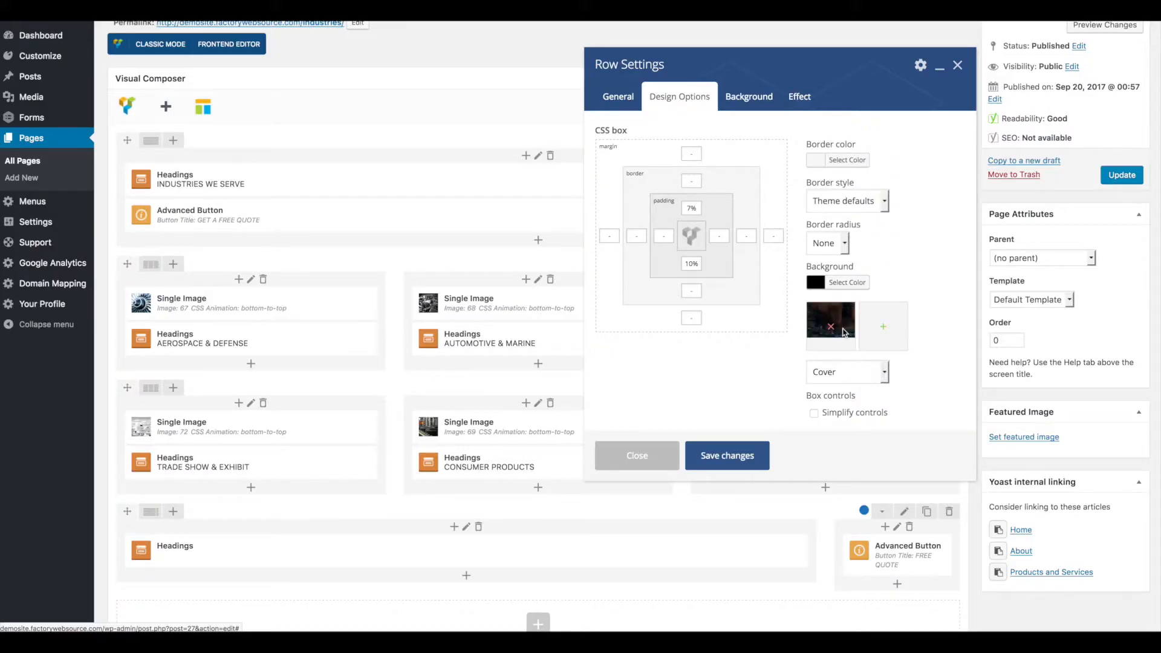
Step: Save the row settings and update the Industries page, reloading the live page to check it
{"action": "left_click", "coordinate": [730, 461]}
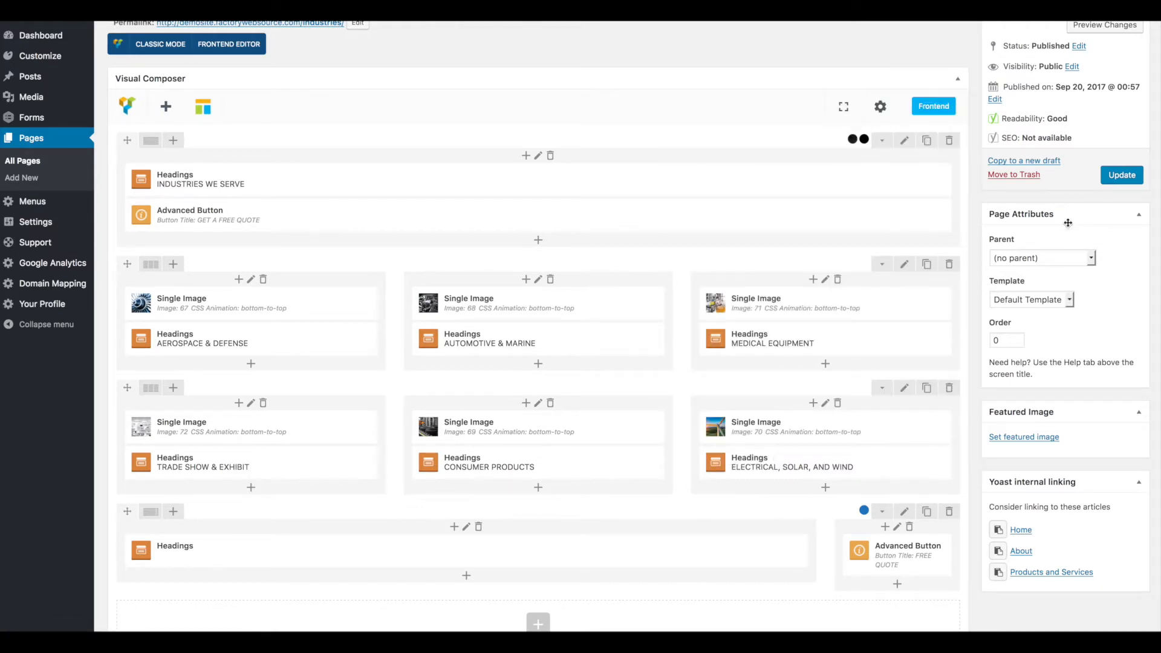
{"action": "left_click", "coordinate": [1125, 184]}
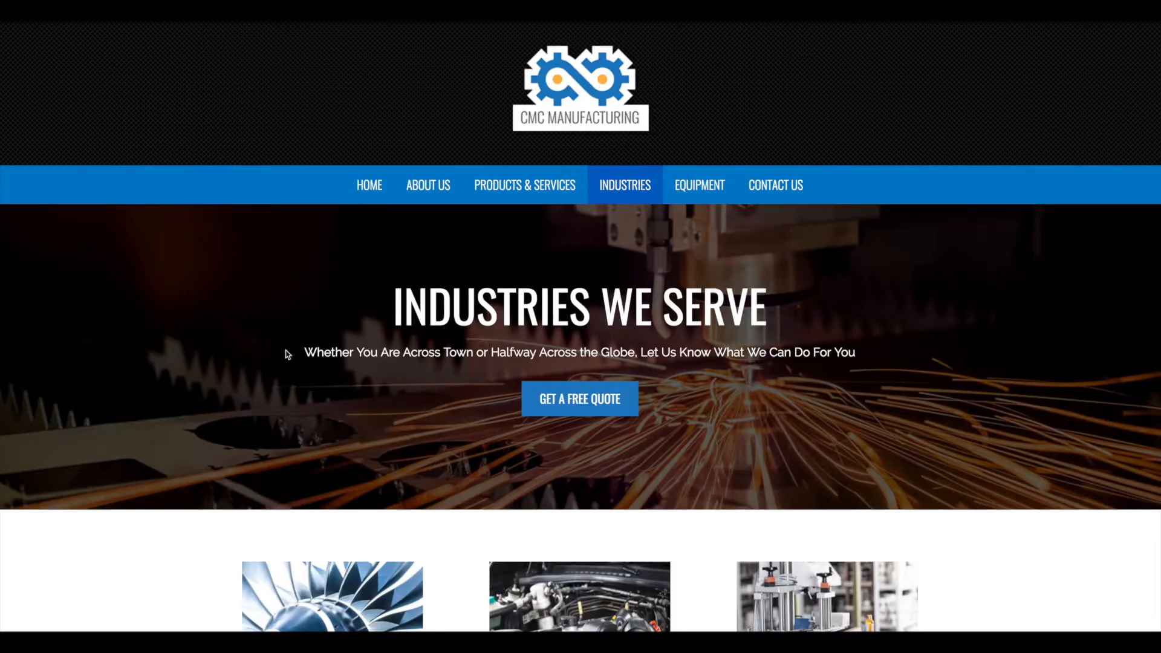
{"action": "key", "text": "super+r"}
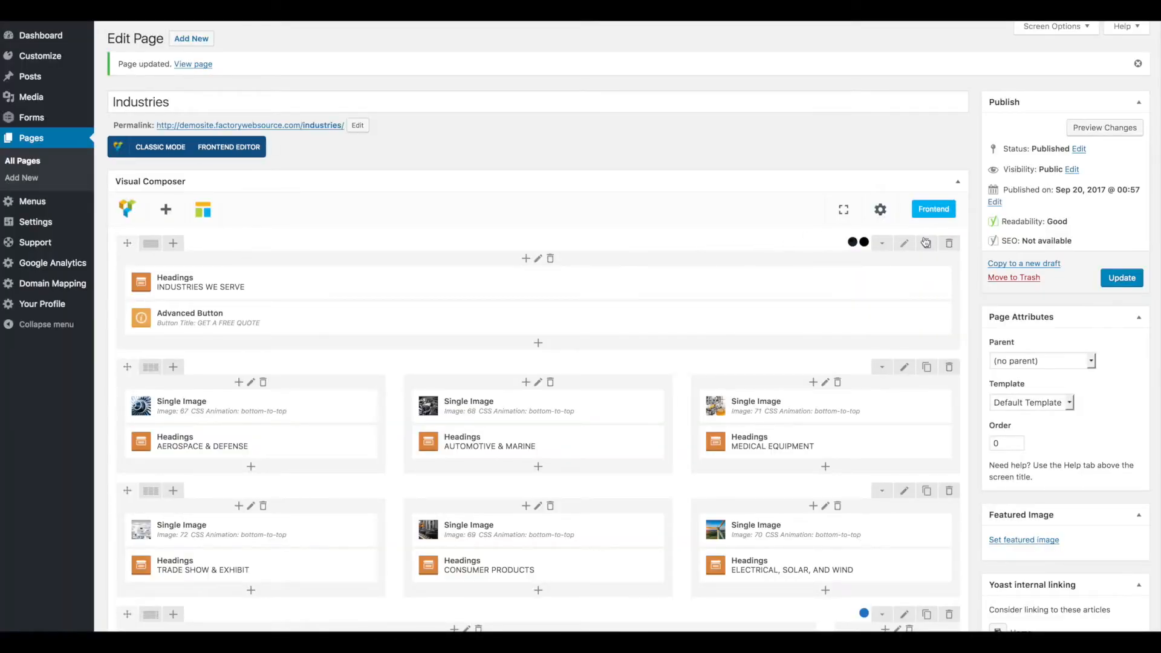
Step: Review the title, subheading and typography settings of the INDUSTRIES WE SERVE heading, then close them without saving
{"action": "mouse_move", "coordinate": [526, 324]}
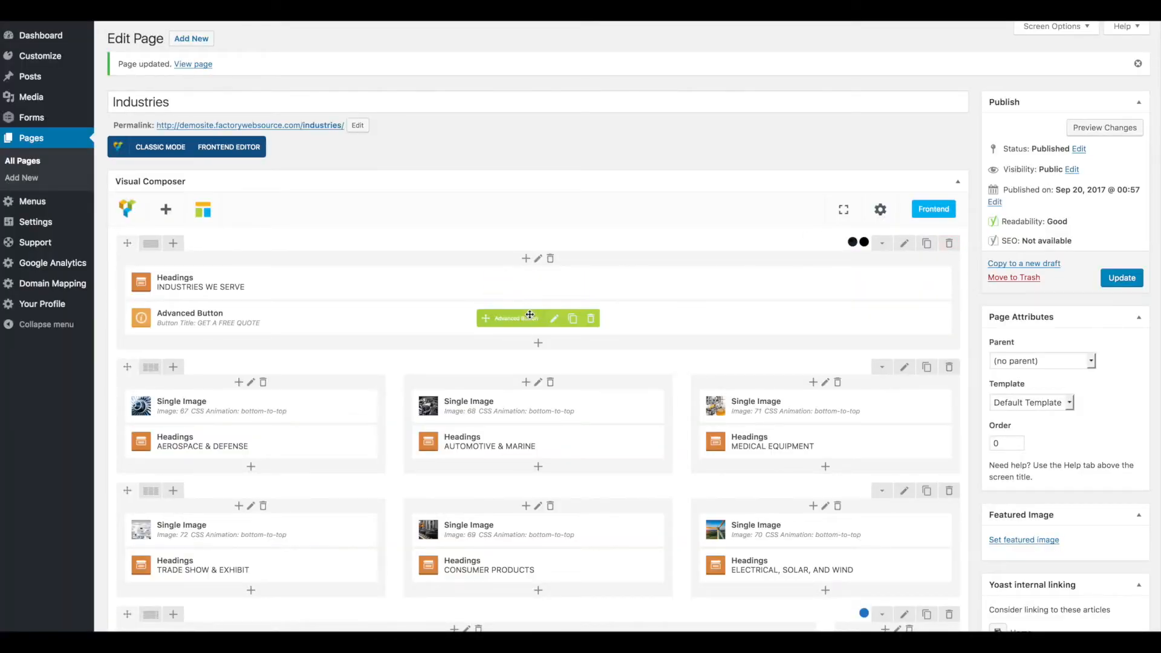
{"action": "mouse_move", "coordinate": [536, 297]}
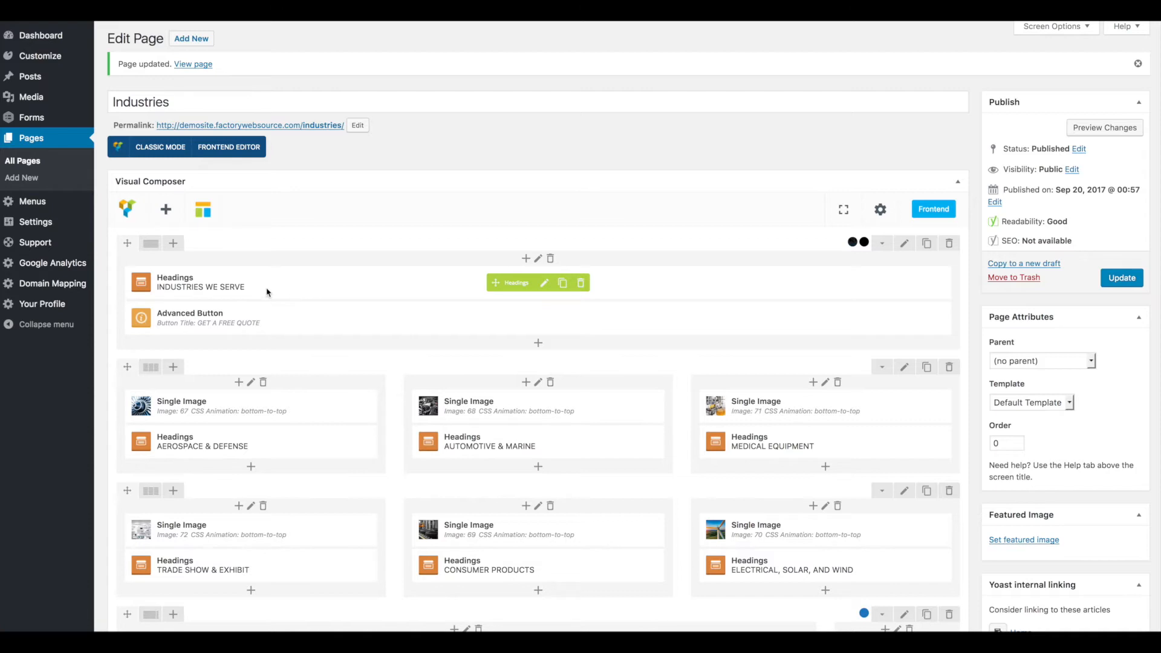
{"action": "left_click", "coordinate": [545, 288]}
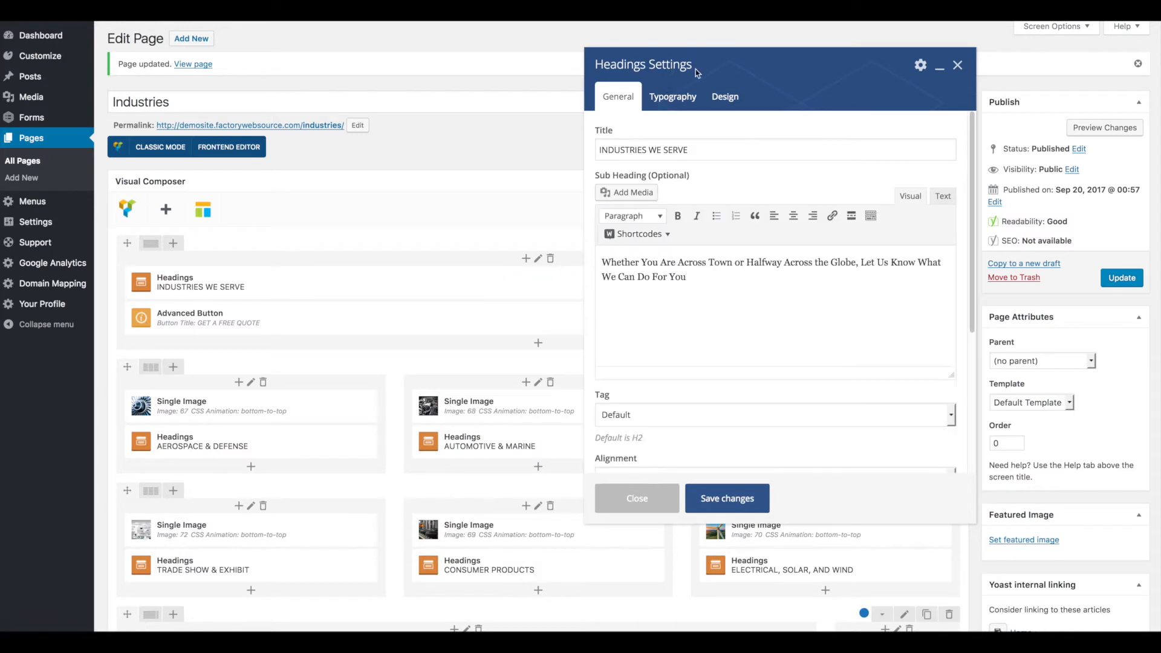
{"action": "left_click_drag", "start_coordinate": [702, 150], "coordinate": [550, 145]}
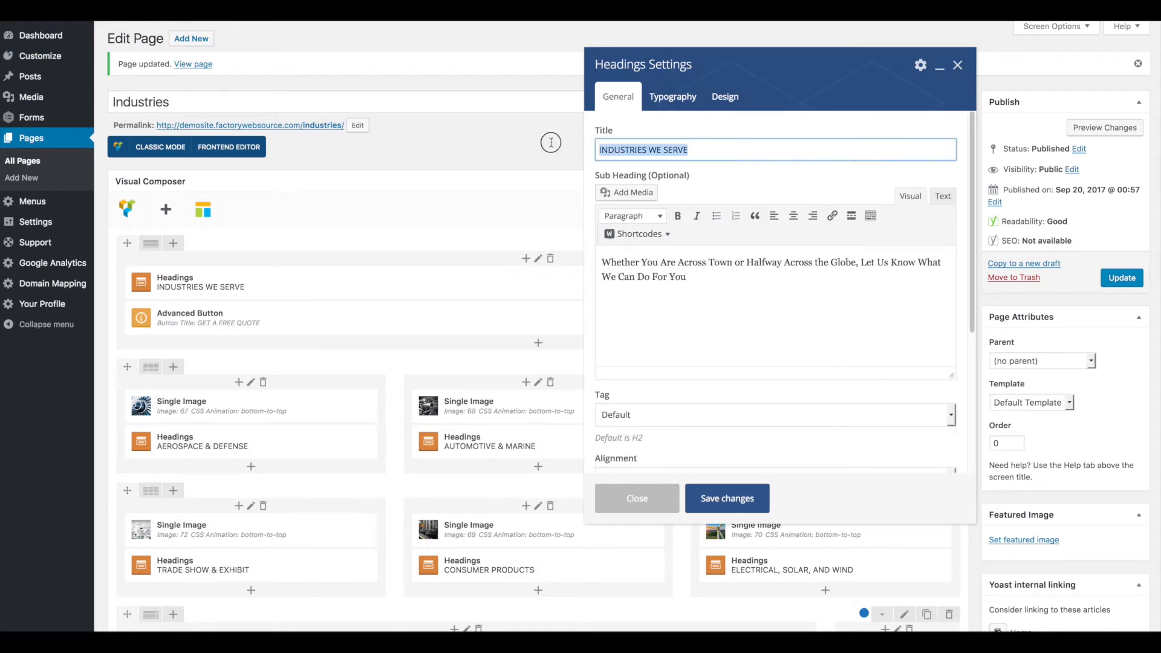
{"action": "left_click_drag", "start_coordinate": [702, 276], "coordinate": [604, 254]}
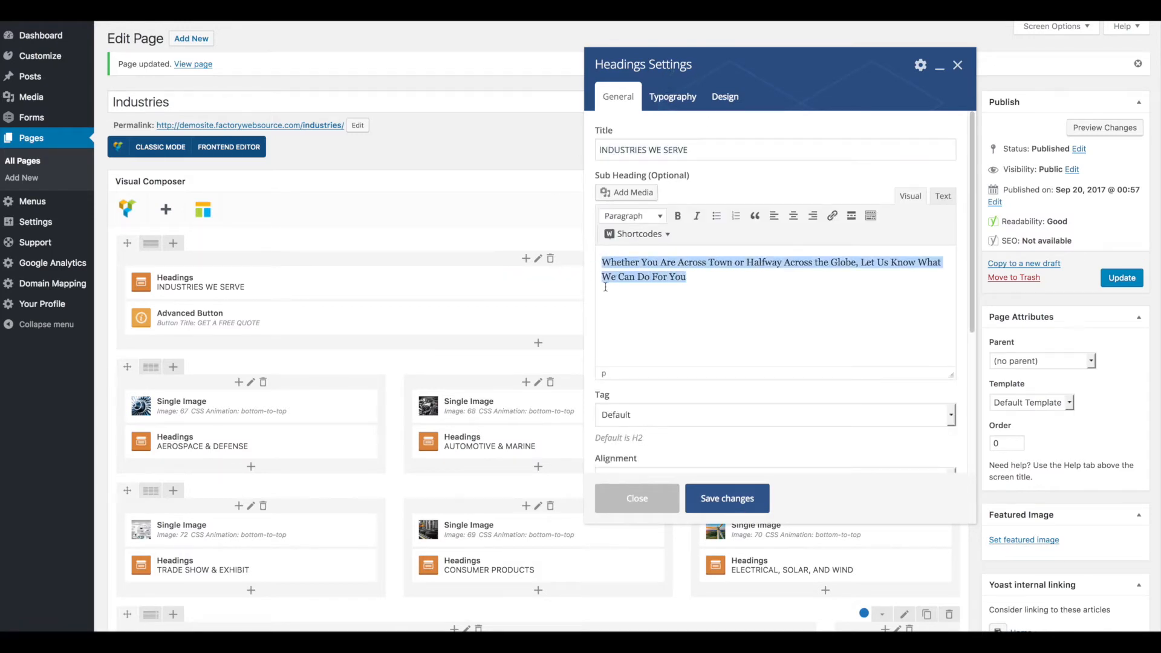
{"action": "left_click", "coordinate": [670, 340]}
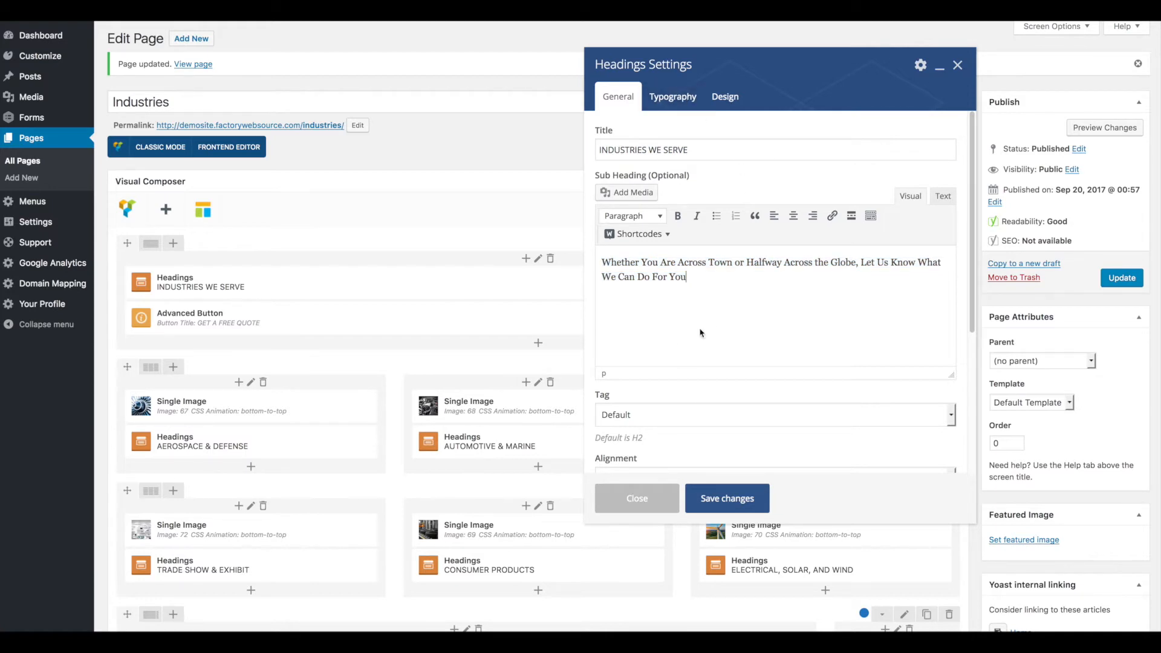
{"action": "left_click", "coordinate": [683, 95]}
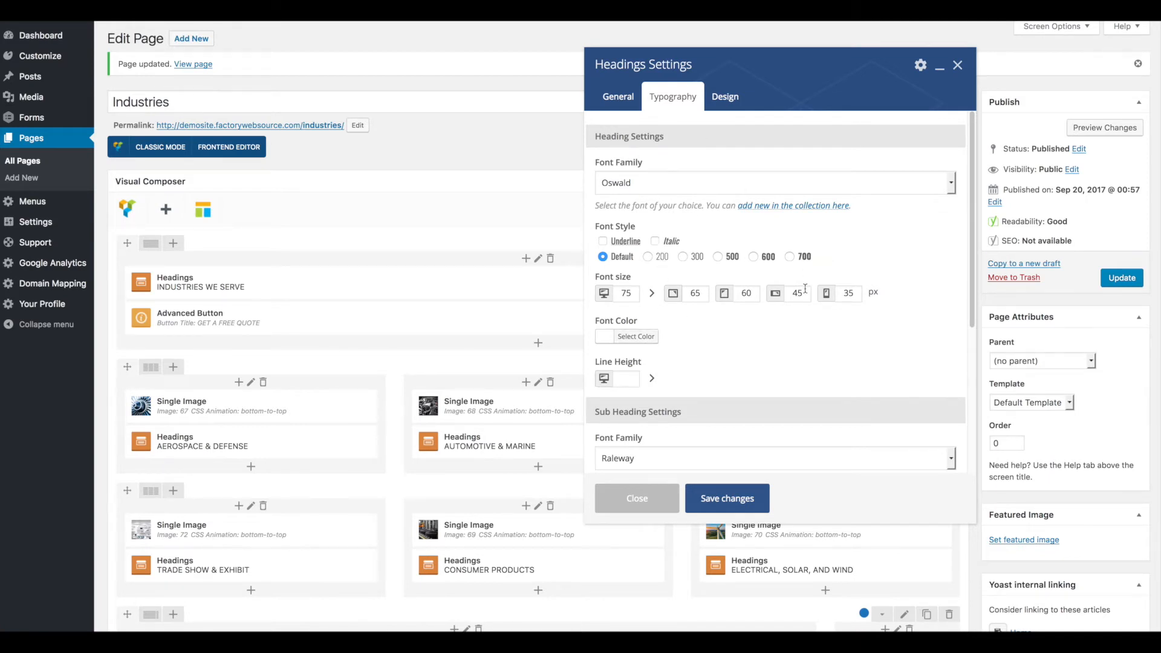
{"action": "scroll", "coordinate": [805, 289], "scroll_direction": "down", "scroll_amount": 4}
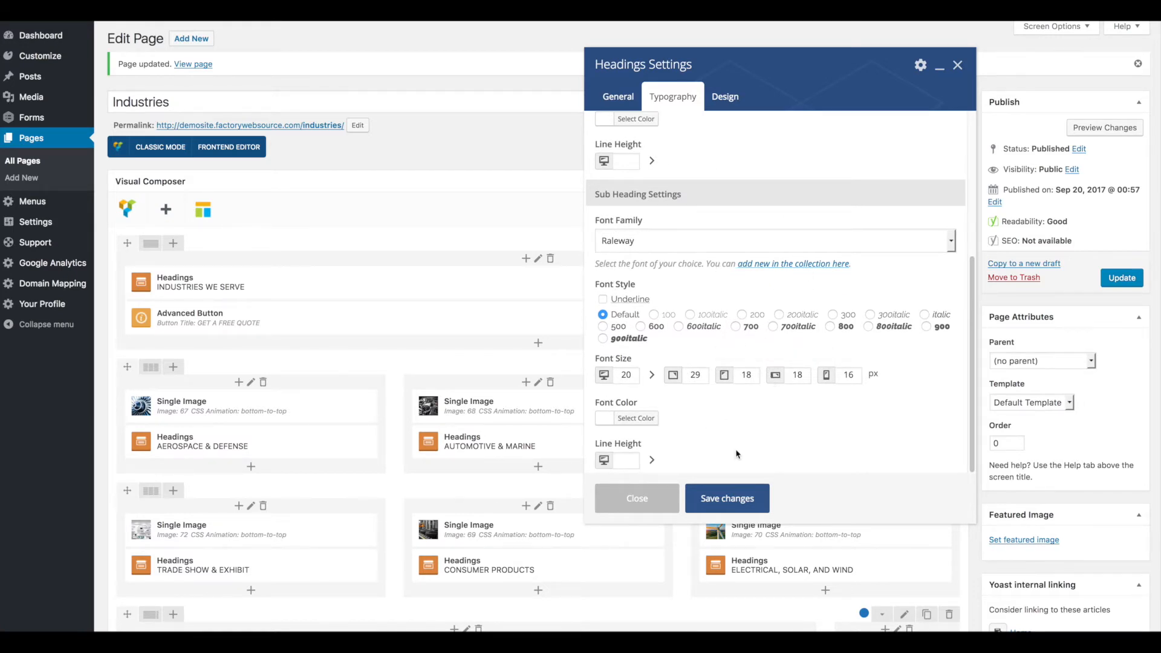
{"action": "left_click", "coordinate": [655, 506]}
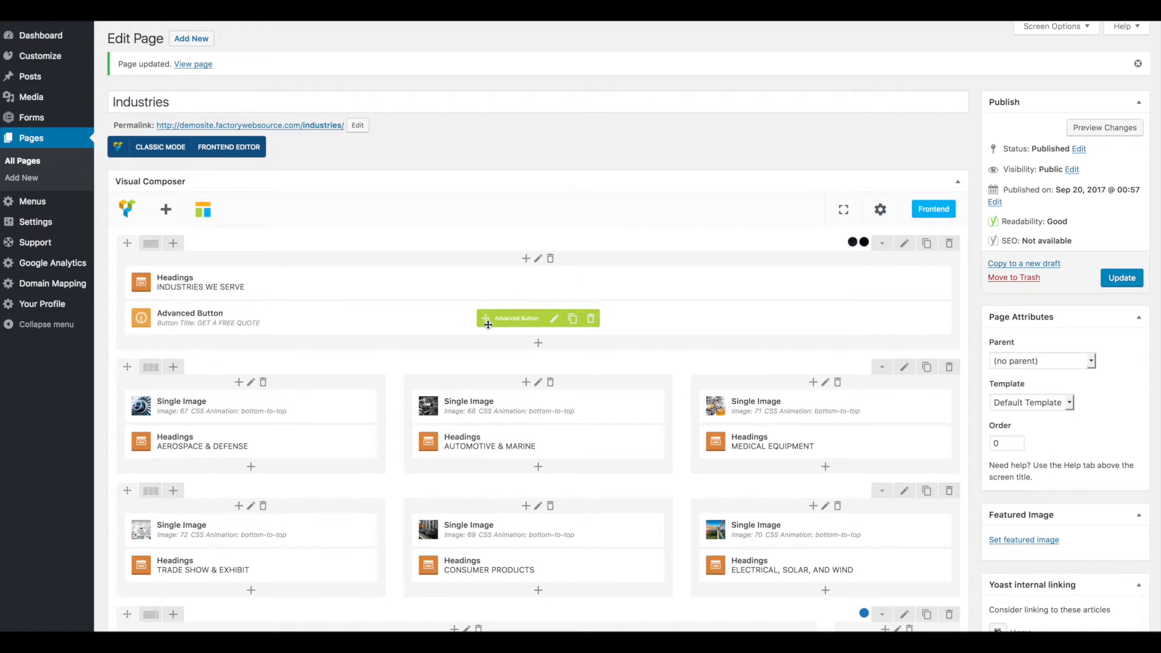
Step: Review the GET A FREE QUOTE button's title, link, background, icon, styling, shadow and typography settings, closing them without saving
{"action": "left_click", "coordinate": [555, 322]}
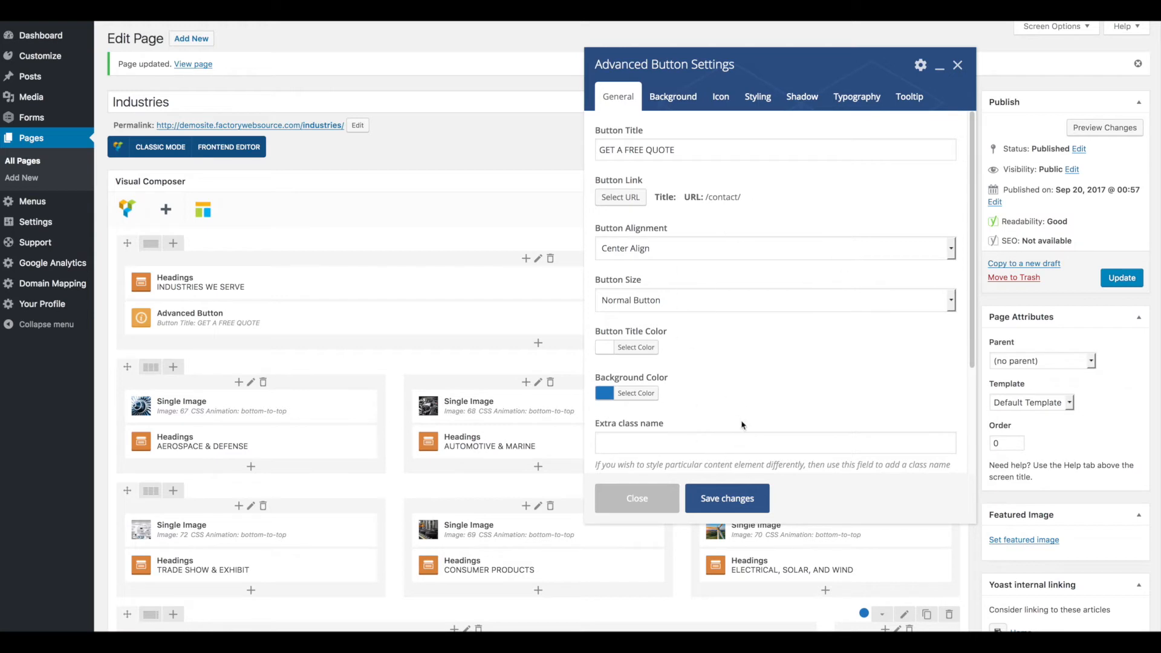
{"action": "triple_click", "coordinate": [703, 149]}
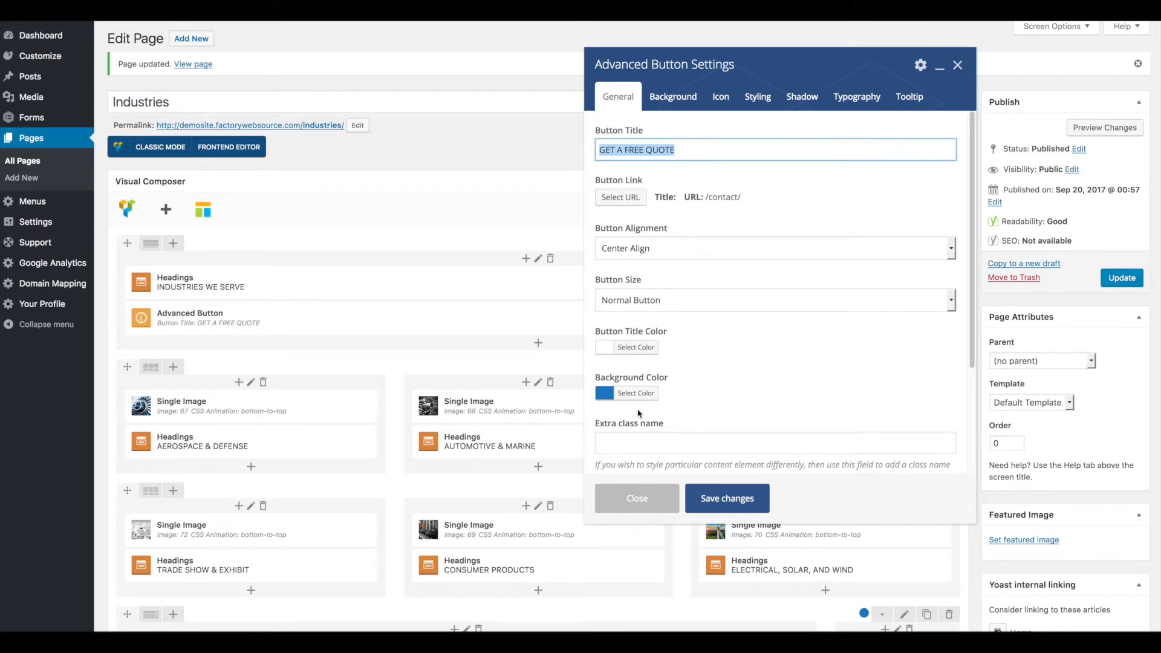
{"action": "left_click", "coordinate": [672, 98]}
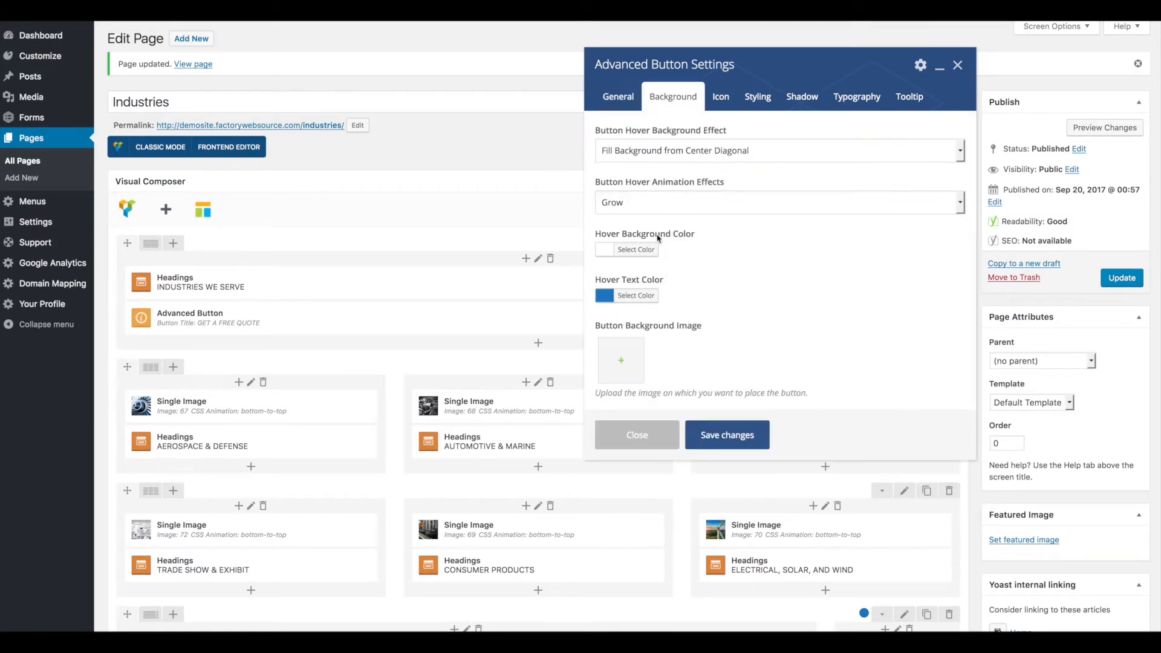
{"action": "left_click", "coordinate": [724, 99]}
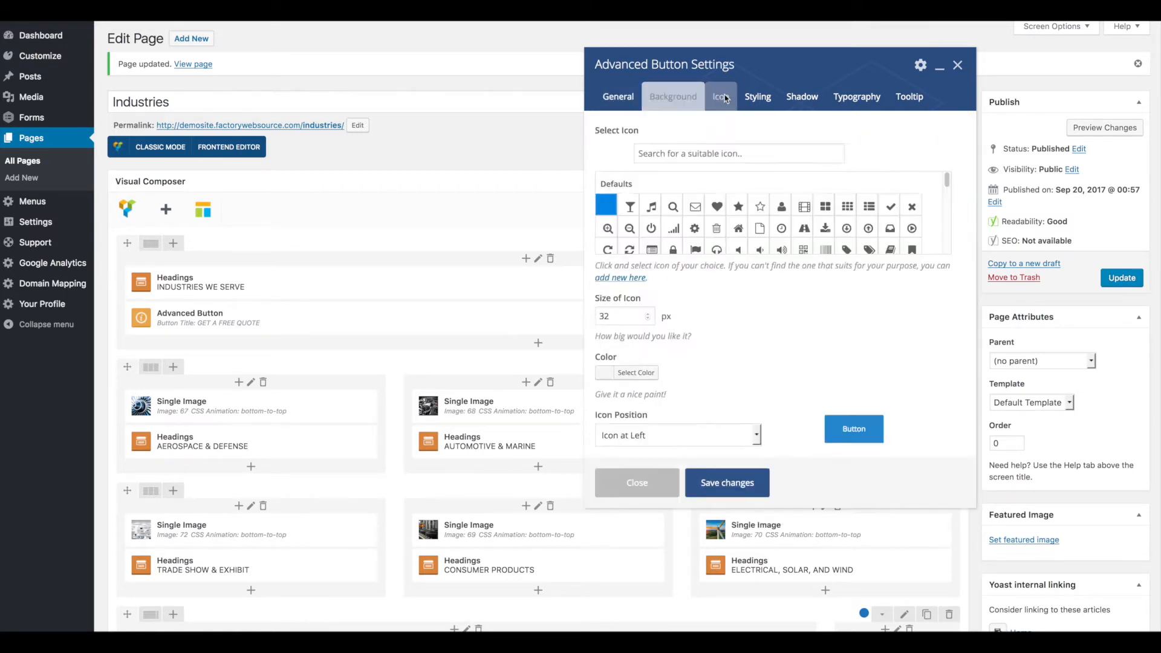
{"action": "left_click", "coordinate": [759, 98]}
{"action": "left_click", "coordinate": [803, 96]}
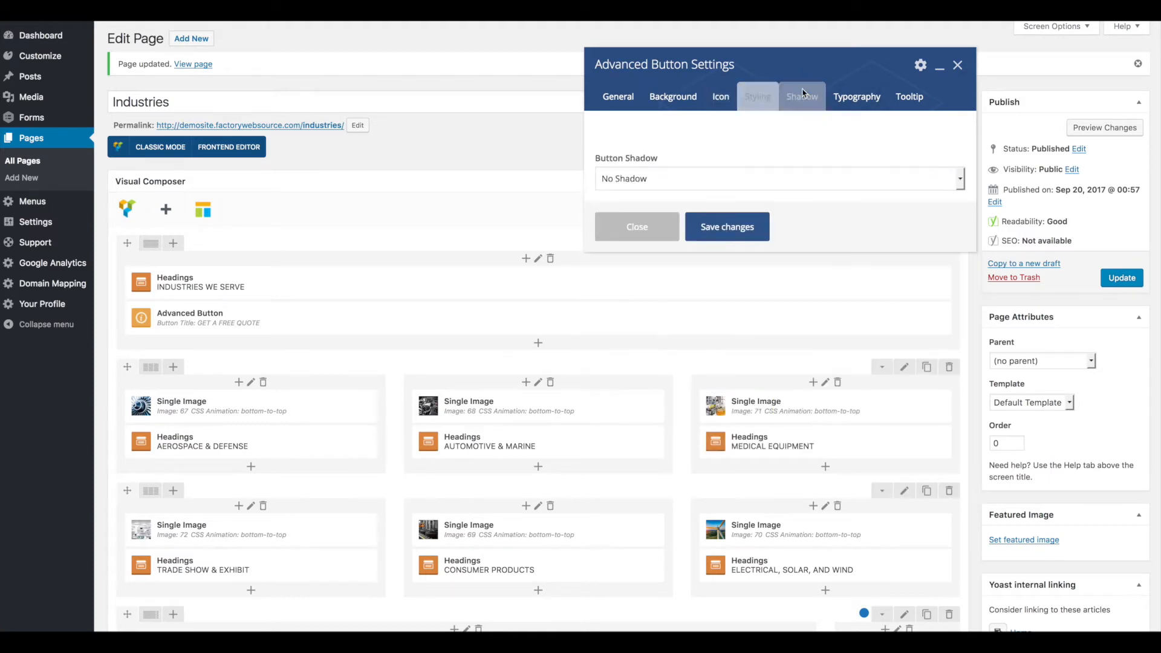
{"action": "left_click", "coordinate": [839, 98]}
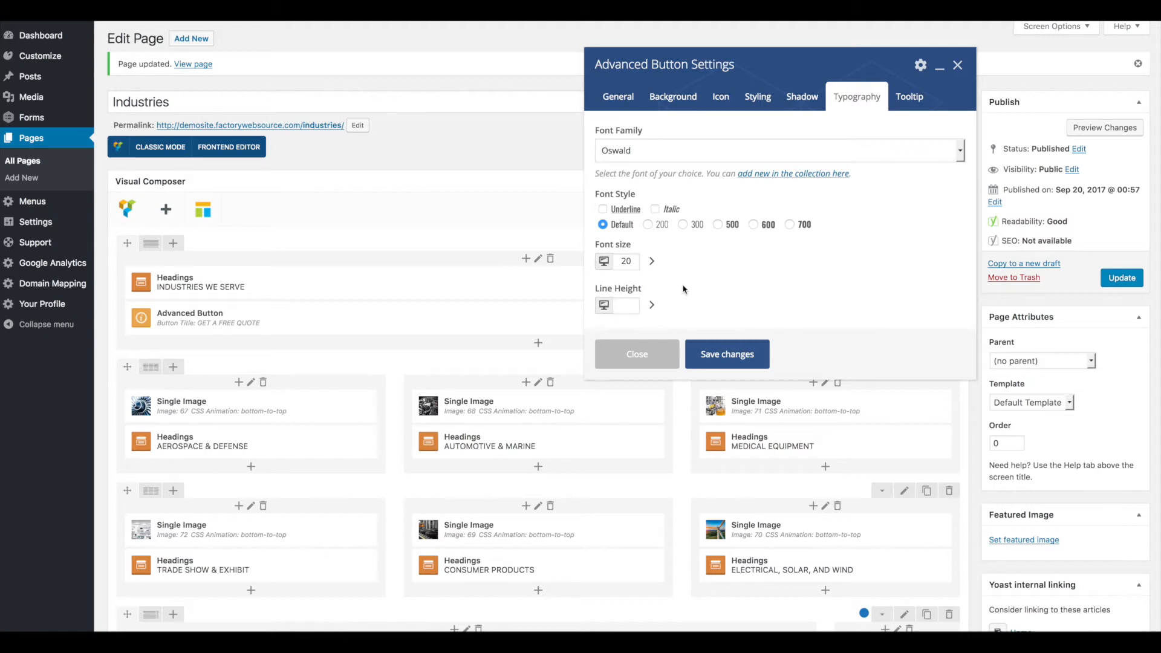
{"action": "left_click", "coordinate": [642, 358]}
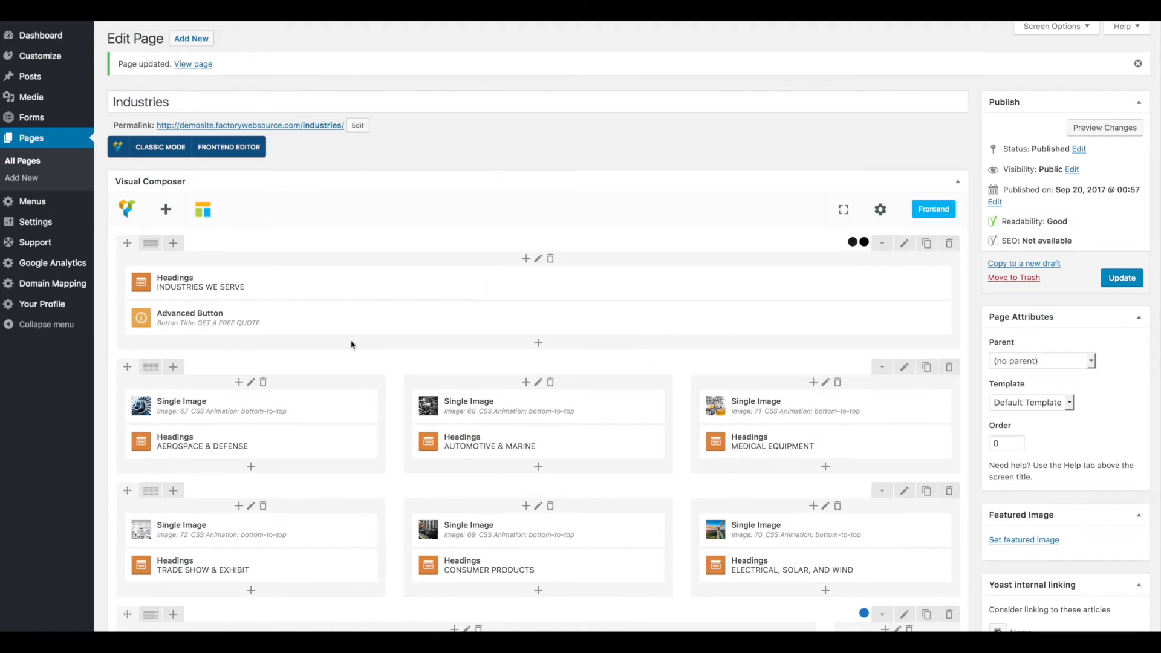
Step: Browse the elements that can be added below the hero row's button, closing the list without adding any
{"action": "left_click", "coordinate": [538, 343]}
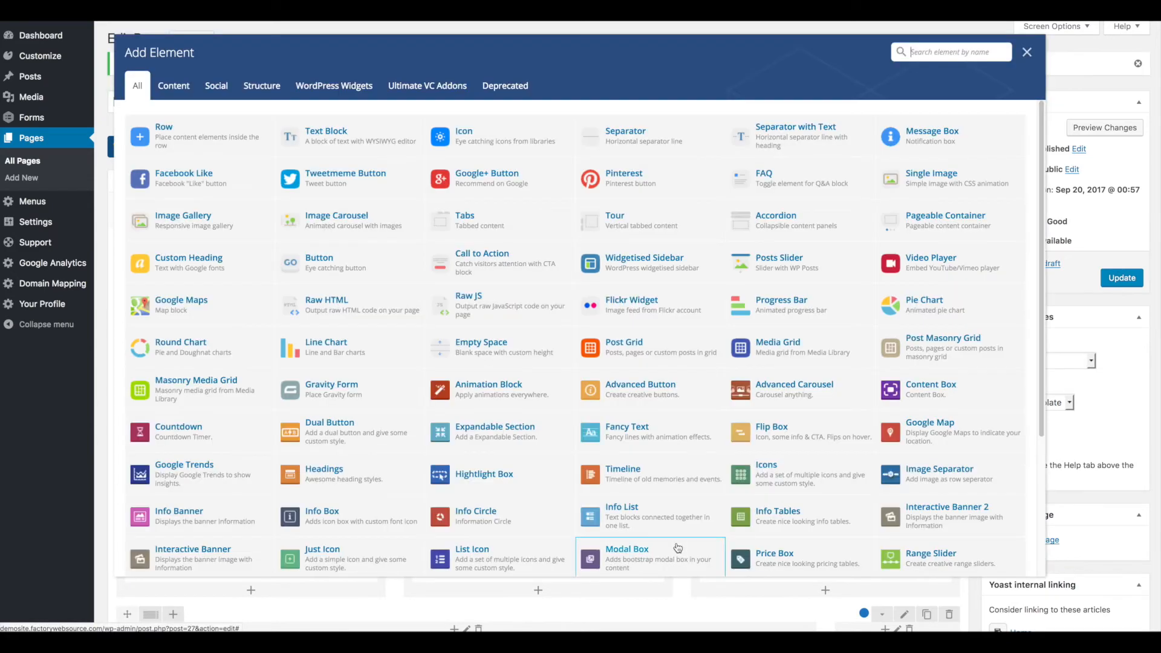
{"action": "scroll", "coordinate": [545, 432], "scroll_direction": "down", "scroll_amount": 3}
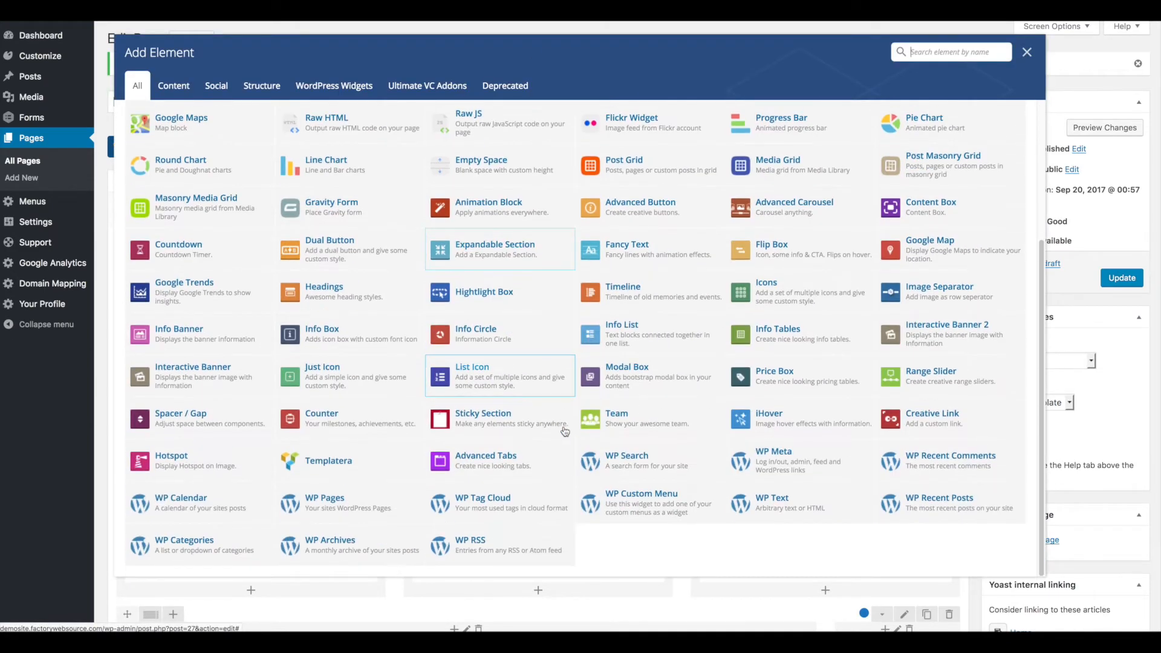
{"action": "scroll", "coordinate": [565, 430], "scroll_direction": "up", "scroll_amount": 3}
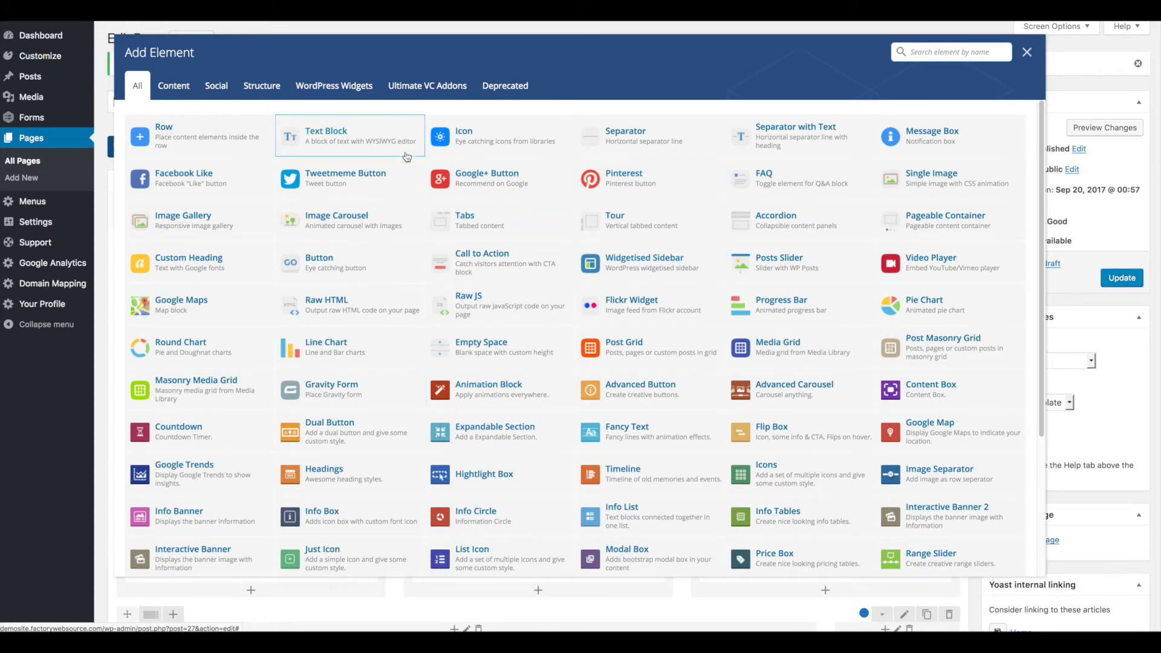
{"action": "left_click", "coordinate": [1027, 52]}
{"action": "mouse_move", "coordinate": [554, 322]}
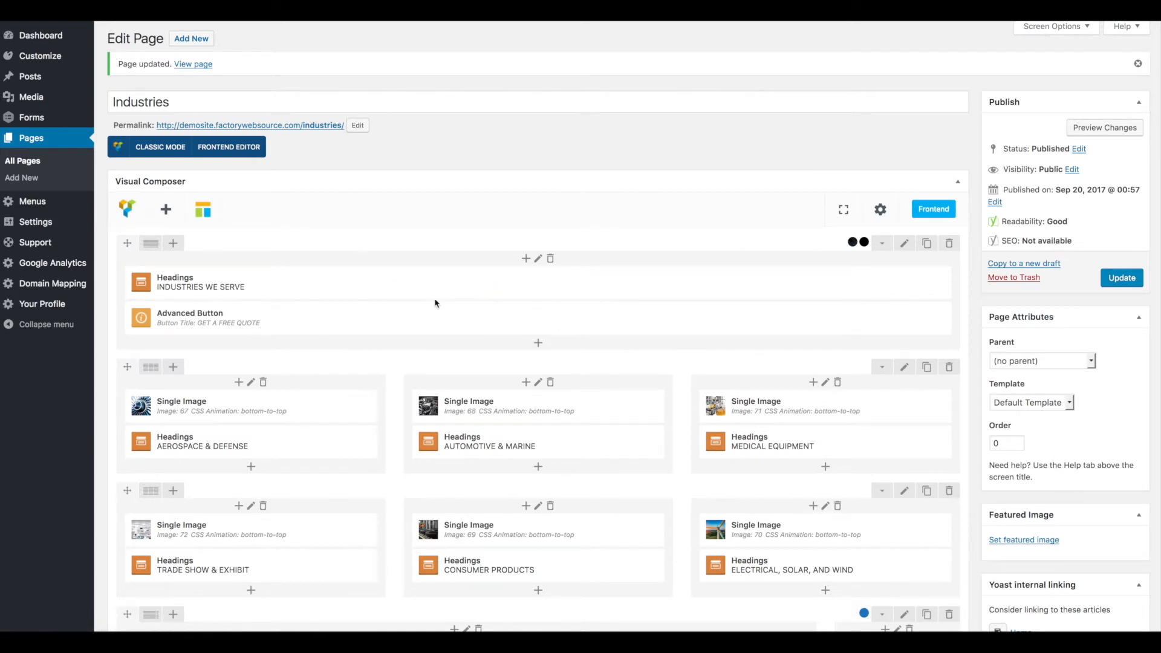
Step: Check the industry images on the live page and set the background color of the row containing AEROSPACE & DEFENSE to black (#000000)
{"action": "scroll", "coordinate": [614, 358], "scroll_direction": "down", "scroll_amount": 1}
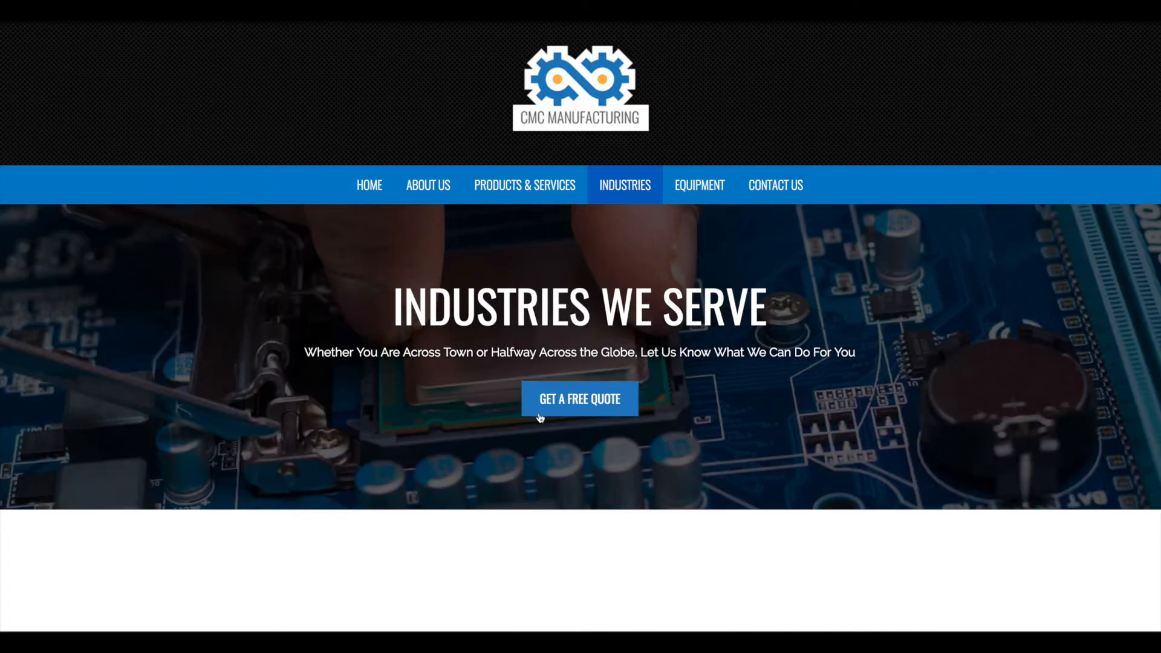
{"action": "scroll", "coordinate": [218, 397], "scroll_direction": "down", "scroll_amount": 5}
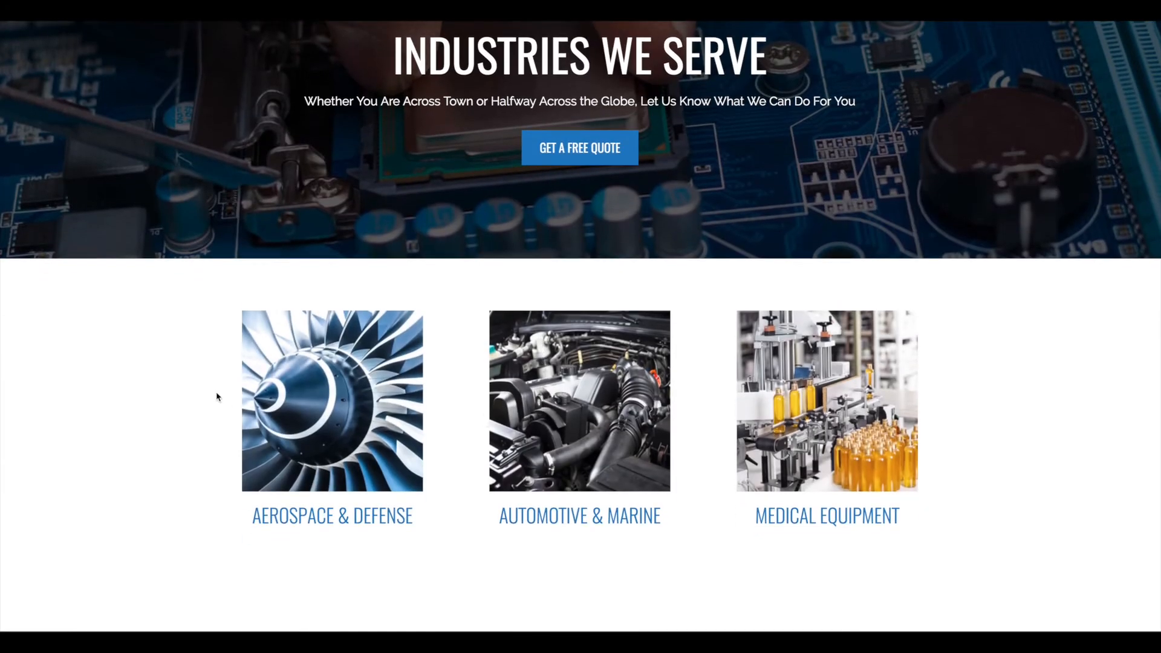
{"action": "scroll", "coordinate": [218, 397], "scroll_direction": "down", "scroll_amount": 3}
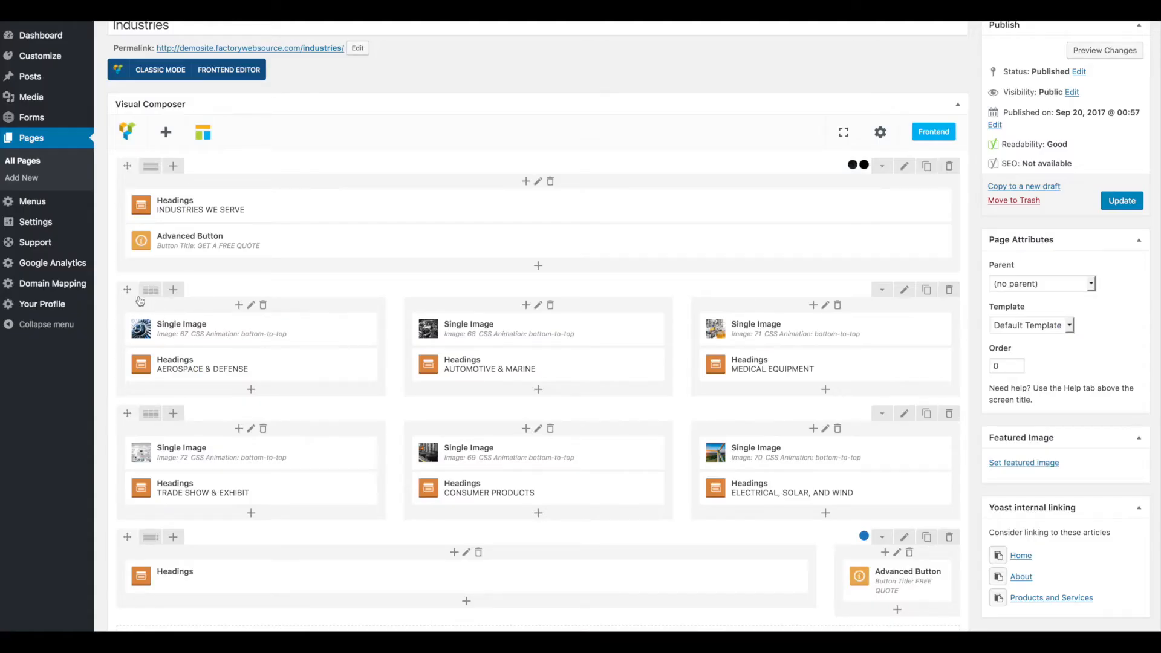
{"action": "left_click", "coordinate": [905, 292]}
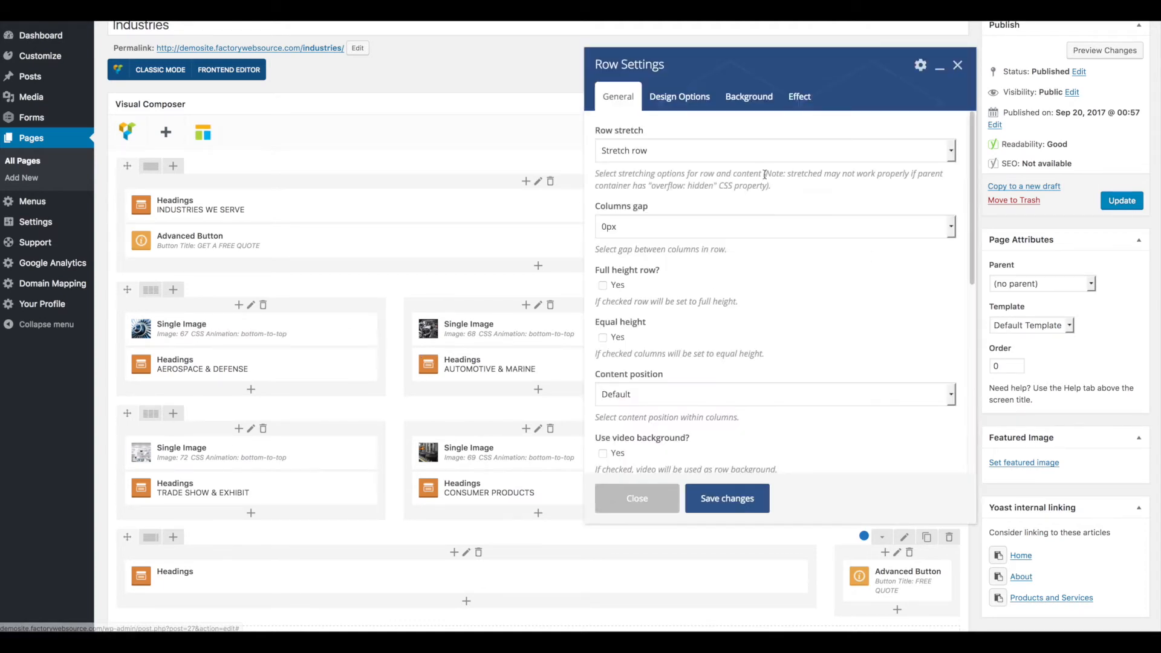
{"action": "left_click", "coordinate": [685, 106]}
{"action": "left_click", "coordinate": [853, 283]}
{"action": "left_click", "coordinate": [795, 438]}
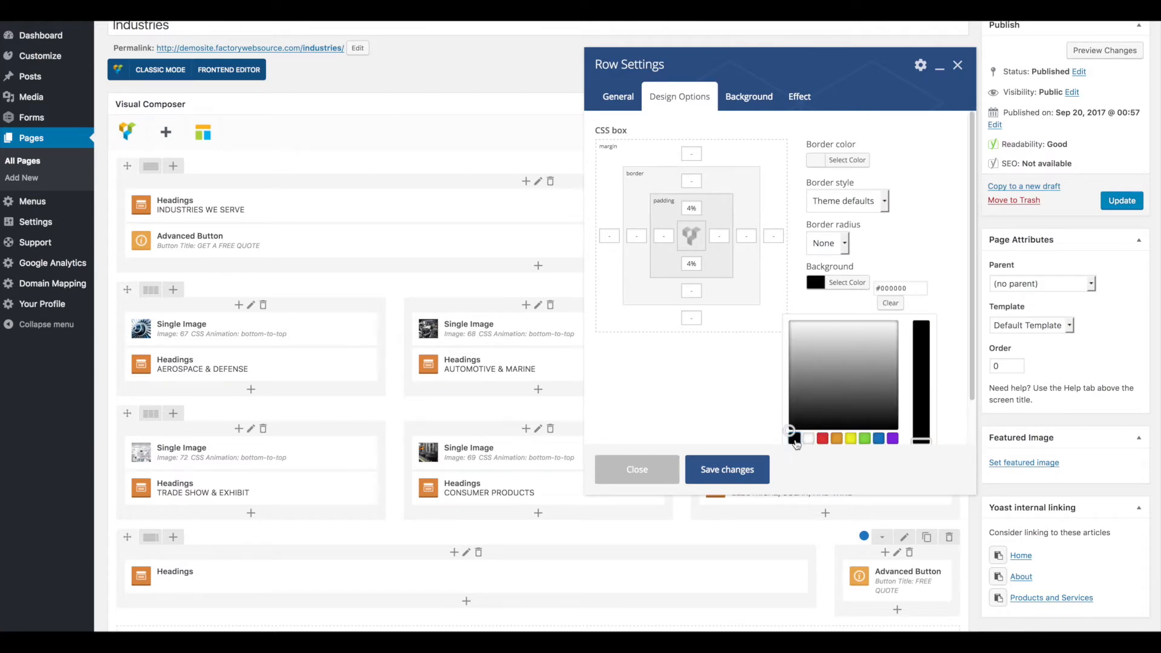
Step: Save the AEROSPACE & DEFENSE row's black background and update the Industries page
{"action": "left_click", "coordinate": [729, 473]}
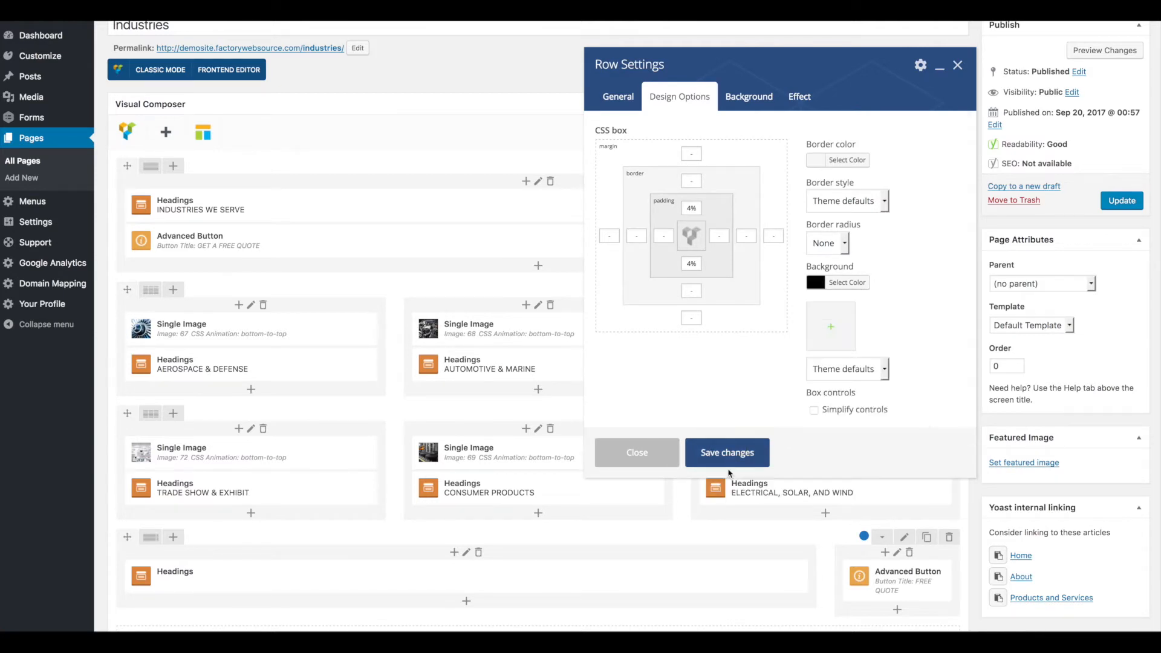
{"action": "left_click", "coordinate": [957, 64]}
{"action": "left_click", "coordinate": [1120, 205]}
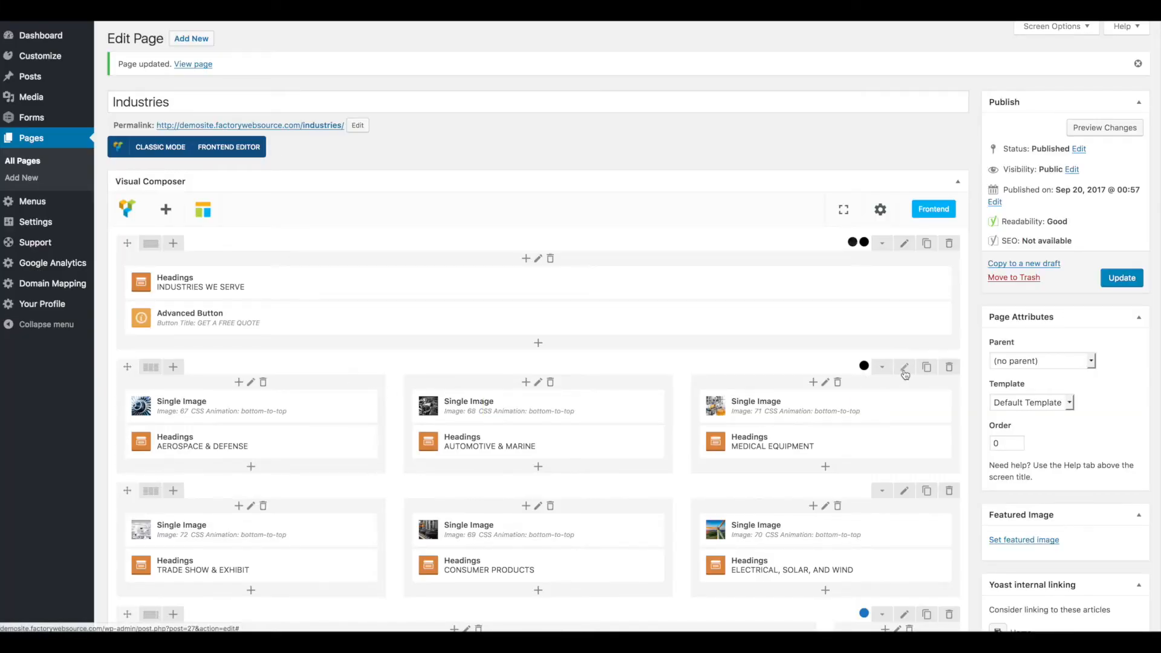
Step: Set the AEROSPACE & DEFENSE row's background color to white in its design options and save the row settings
{"action": "left_click", "coordinate": [904, 369]}
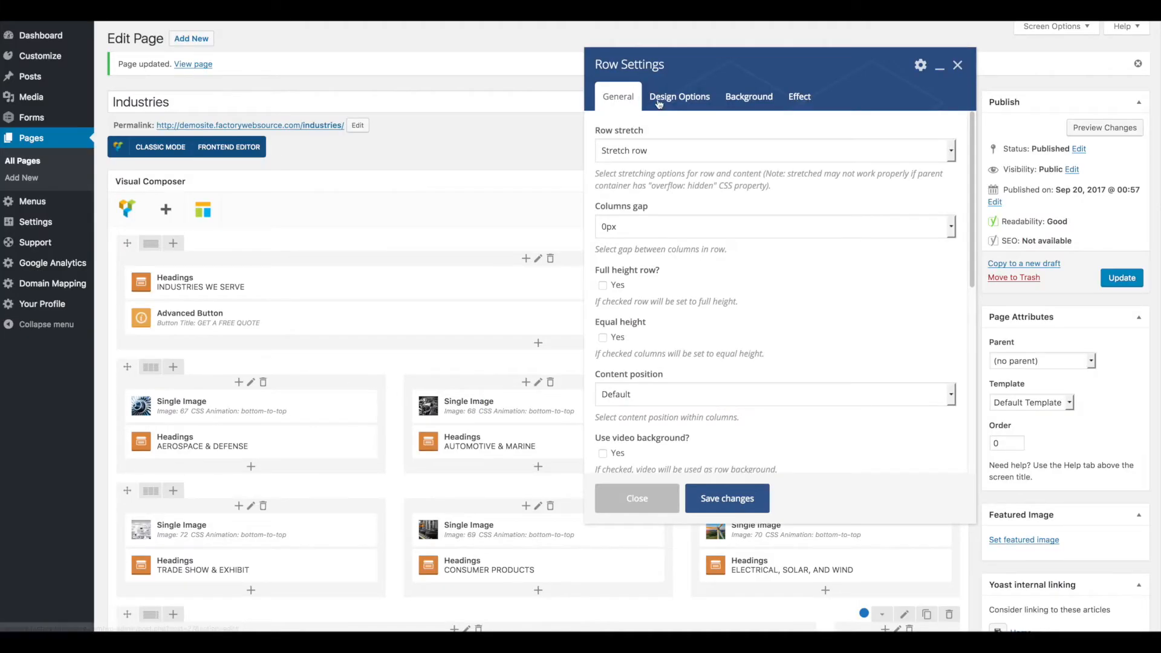
{"action": "left_click", "coordinate": [670, 97]}
{"action": "left_click", "coordinate": [813, 283]}
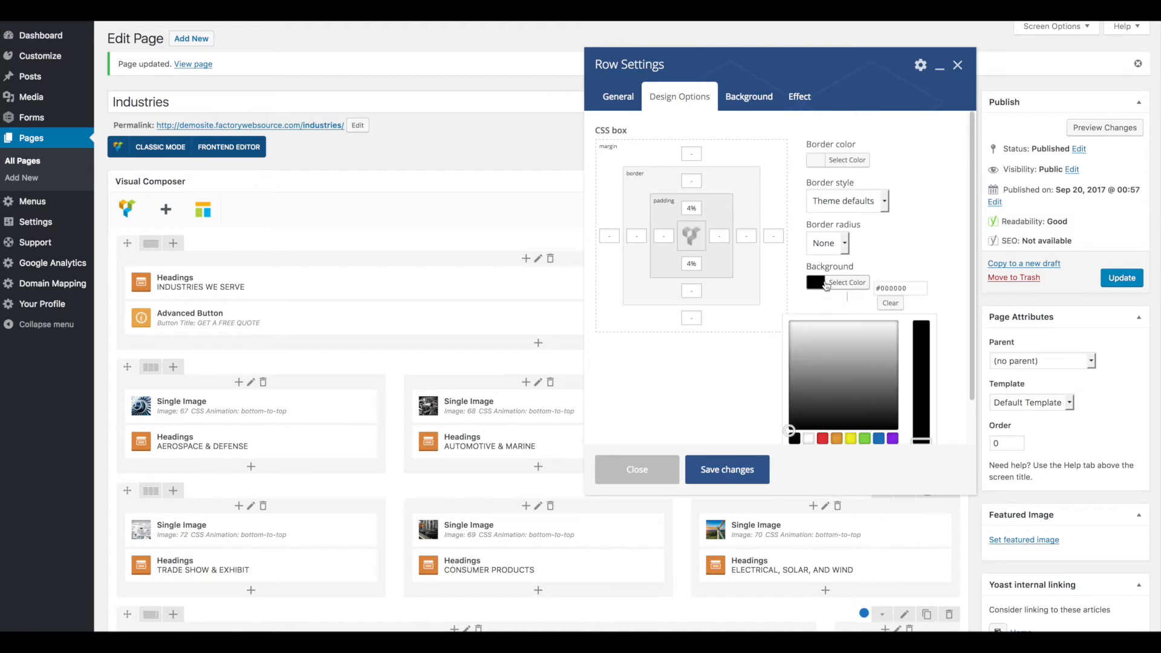
{"action": "left_click", "coordinate": [808, 439]}
{"action": "left_click", "coordinate": [743, 471]}
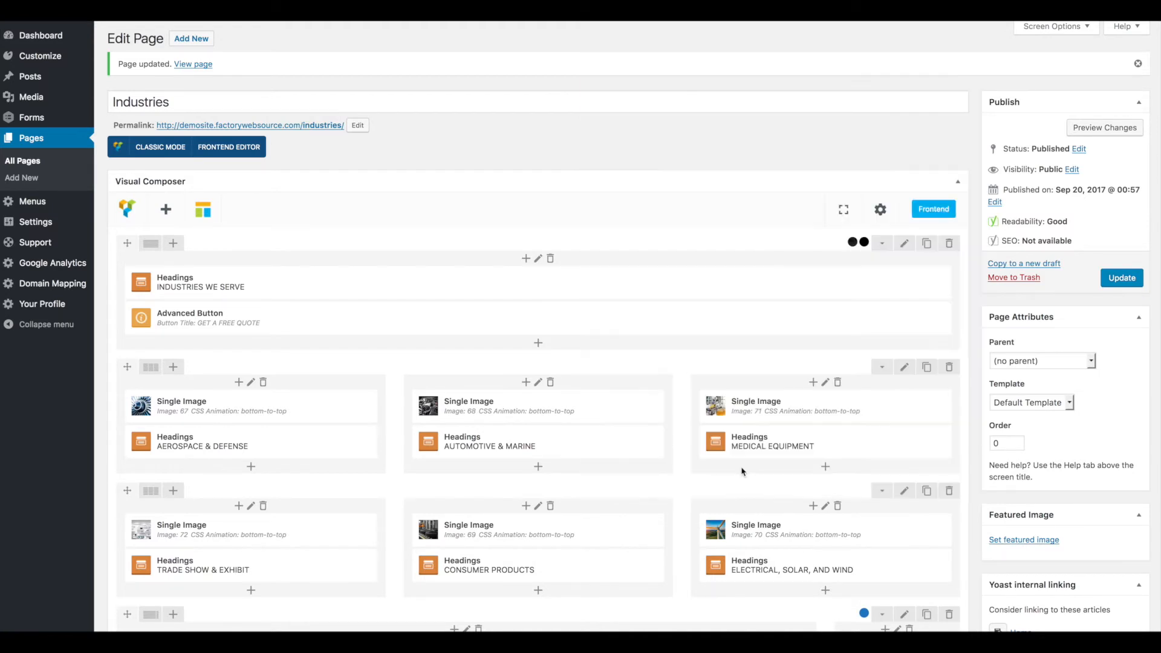
Step: Update the Industries page and reload the live page to check the row's background, returning to the editor
{"action": "left_click", "coordinate": [1114, 284]}
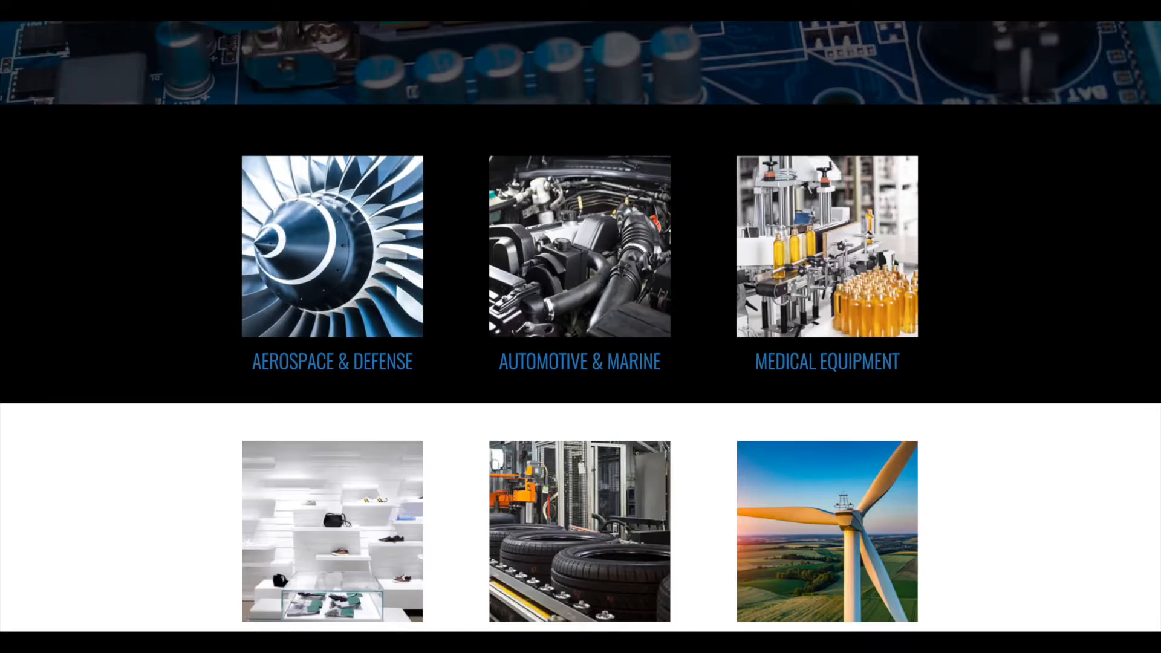
{"action": "key", "text": "super+r"}
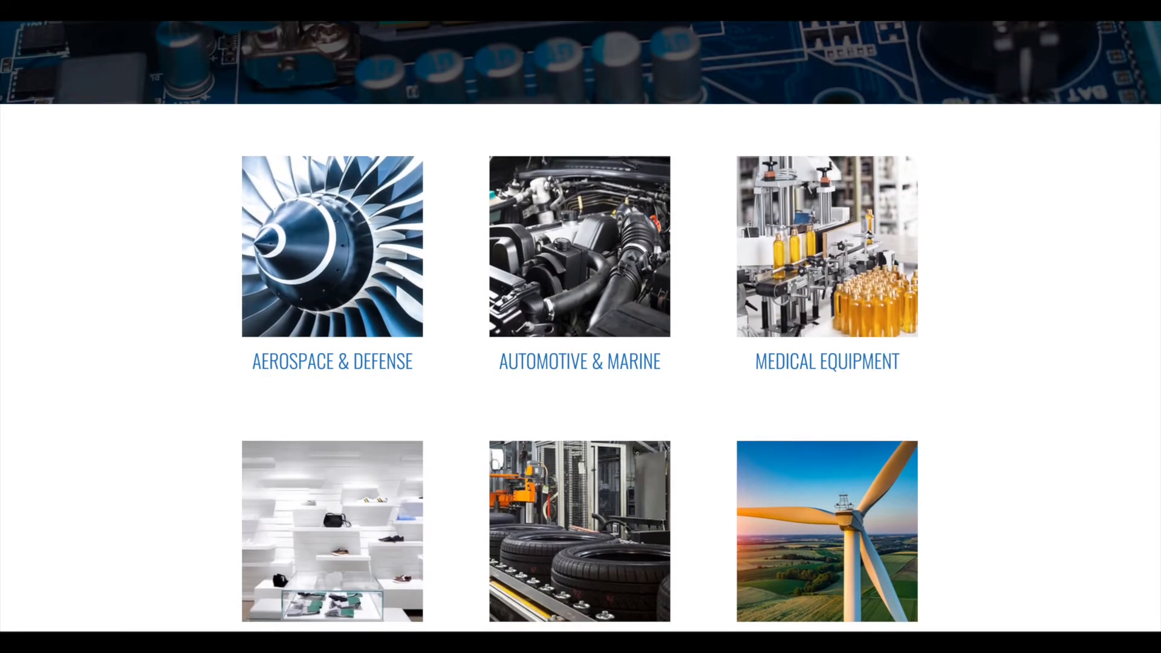
{"action": "left_click", "coordinate": [181, 9]}
Step: Open the settings of the image above AEROSPACE & DEFENSE and examine its media library and upload options without replacing the image
{"action": "scroll", "coordinate": [416, 365], "scroll_direction": "down", "scroll_amount": 2}
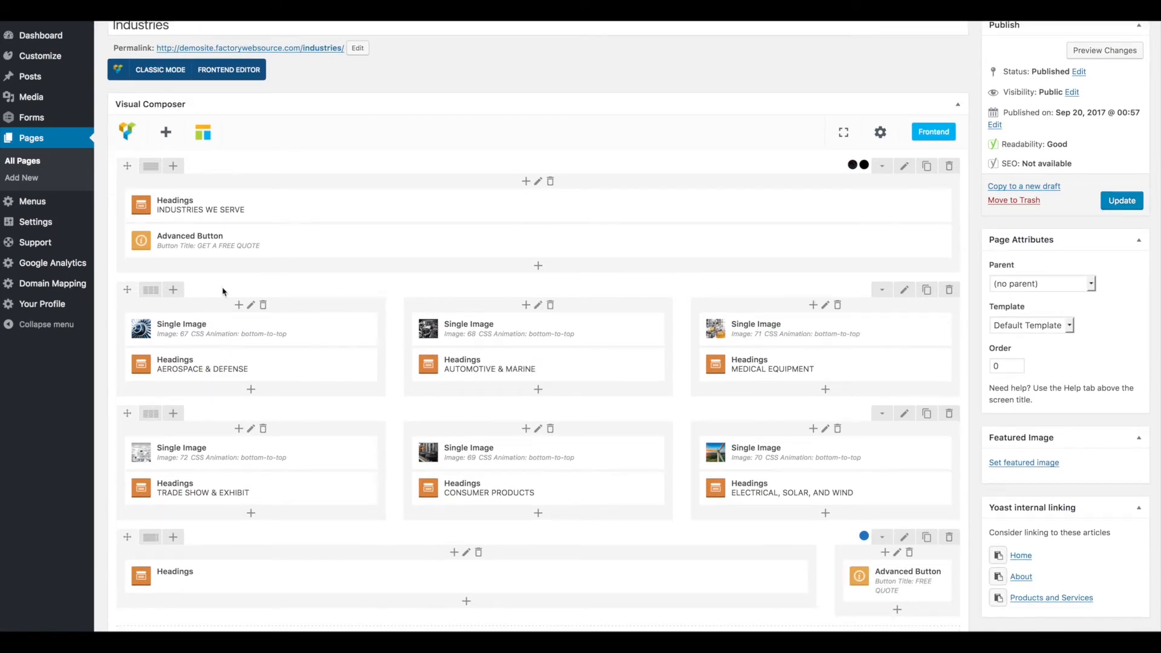
{"action": "mouse_move", "coordinate": [150, 290]}
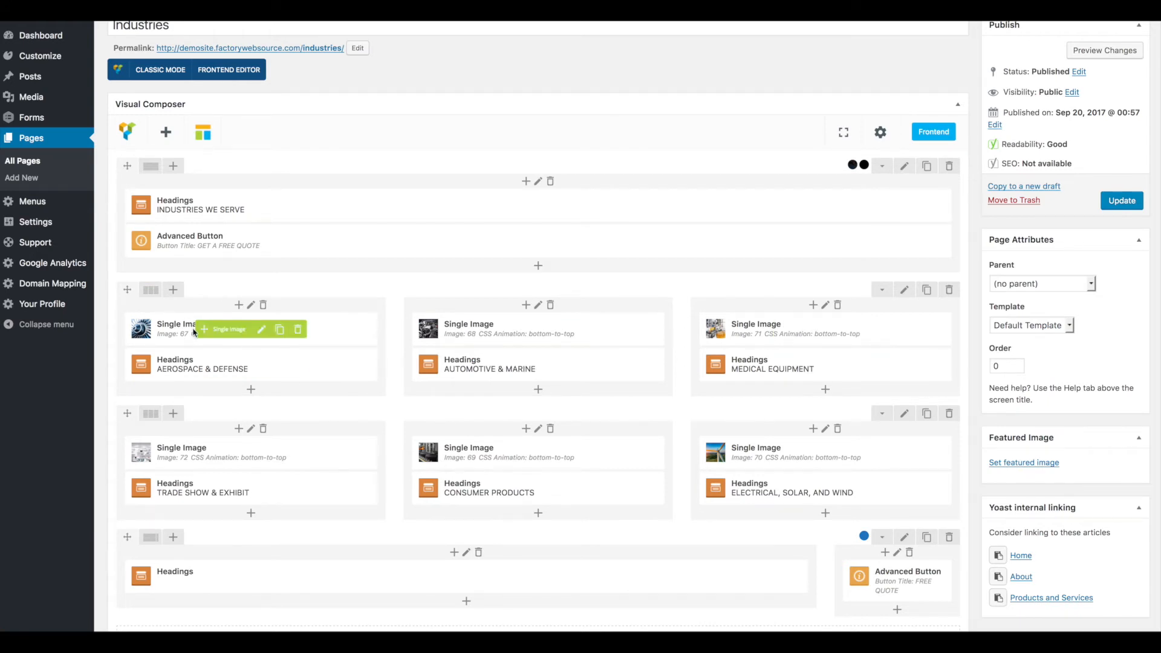
{"action": "left_click", "coordinate": [263, 330]}
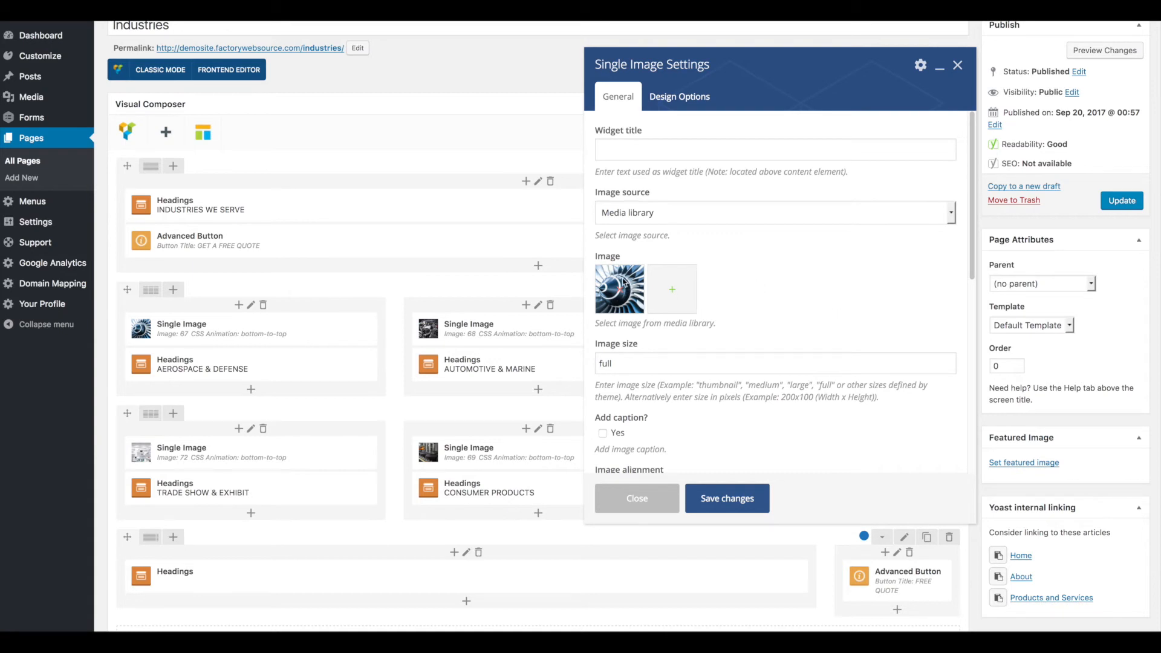
{"action": "left_click", "coordinate": [674, 291]}
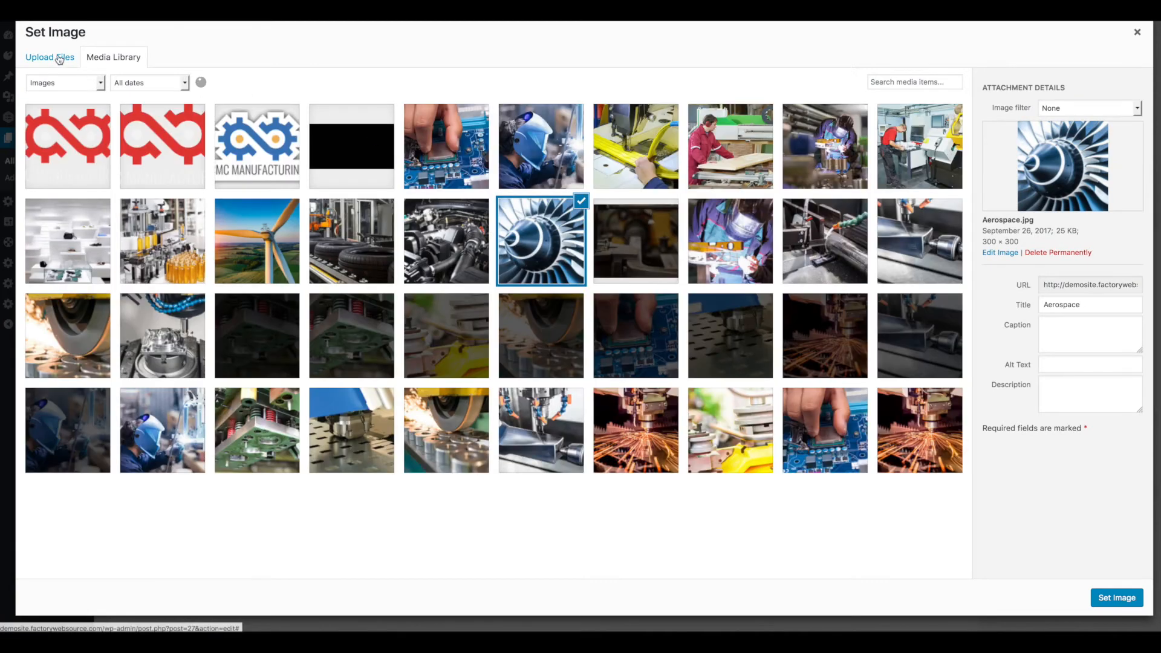
{"action": "left_click", "coordinate": [50, 57]}
{"action": "left_click", "coordinate": [137, 58]}
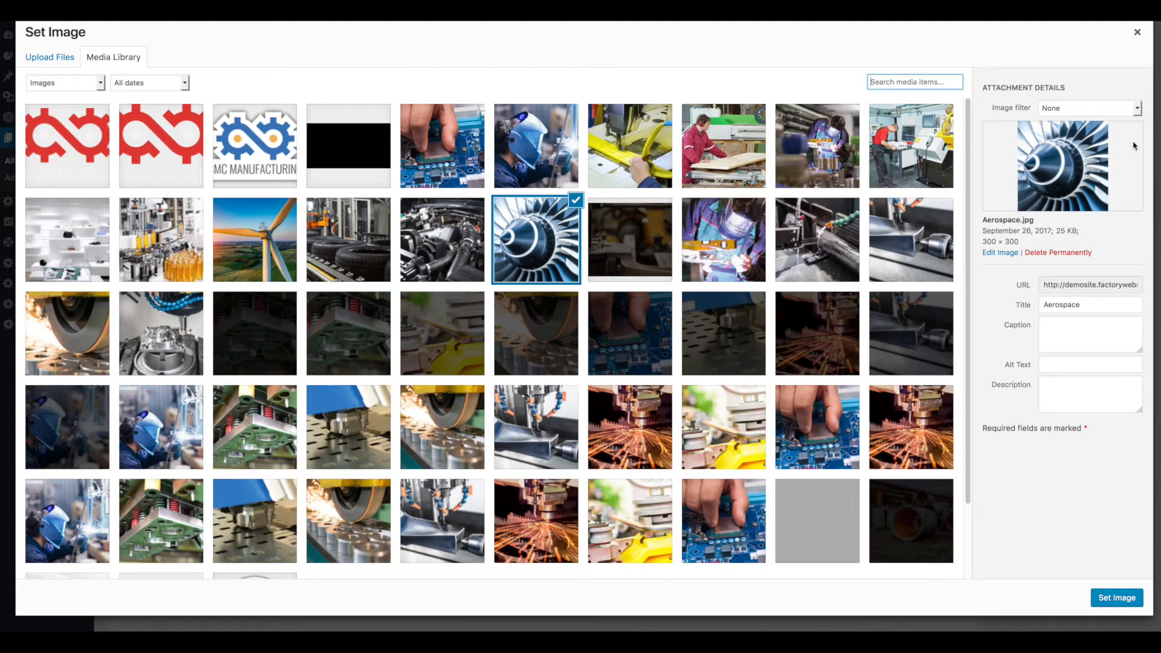
{"action": "left_click", "coordinate": [1138, 34]}
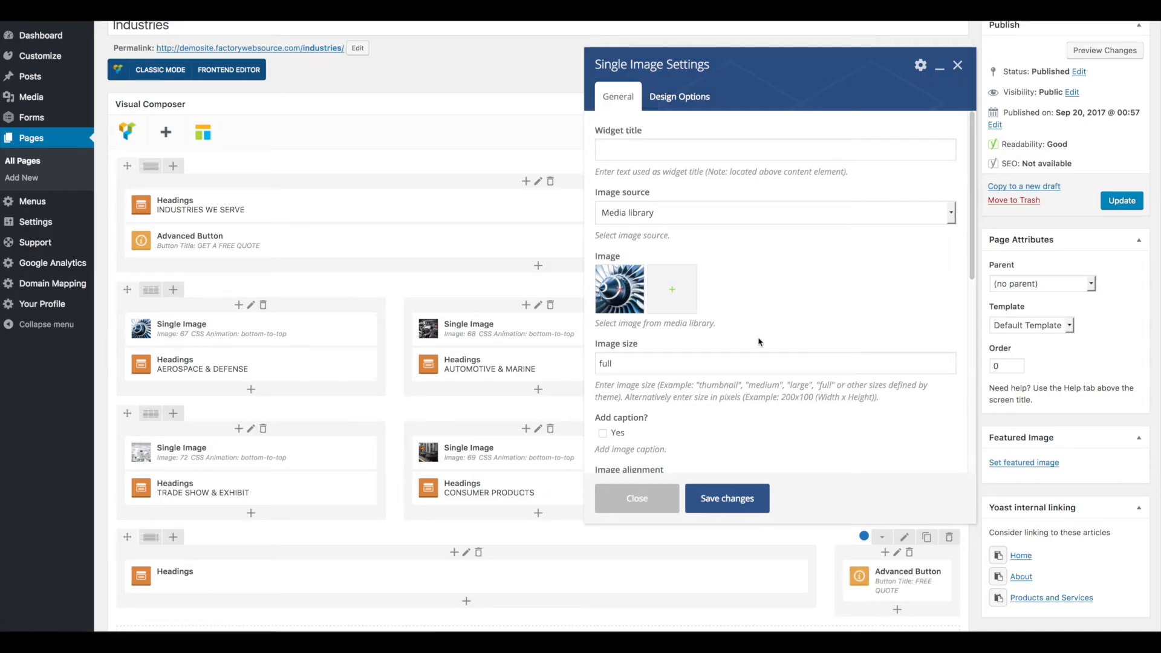
Step: Review the AEROSPACE & DEFENSE image's size, caption, alignment, style, on-click action and CSS animation options without changing them
{"action": "scroll", "coordinate": [713, 356], "scroll_direction": "down", "scroll_amount": 2}
{"action": "scroll", "coordinate": [708, 344], "scroll_direction": "up", "scroll_amount": 2}
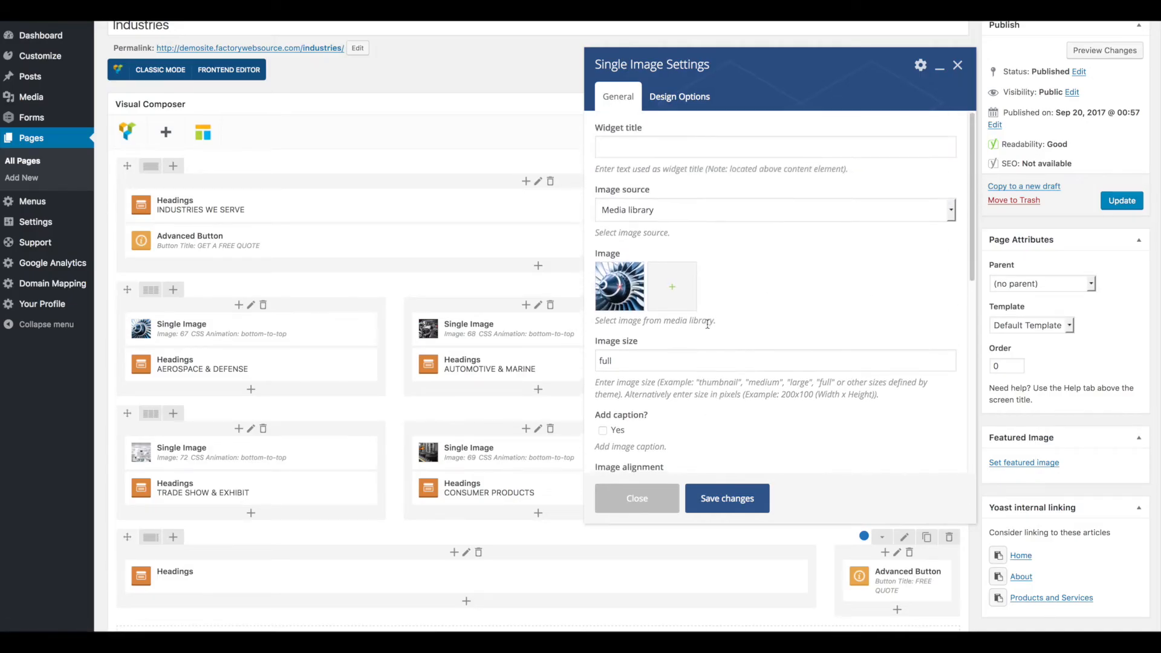
{"action": "scroll", "coordinate": [703, 337], "scroll_direction": "down", "scroll_amount": 5}
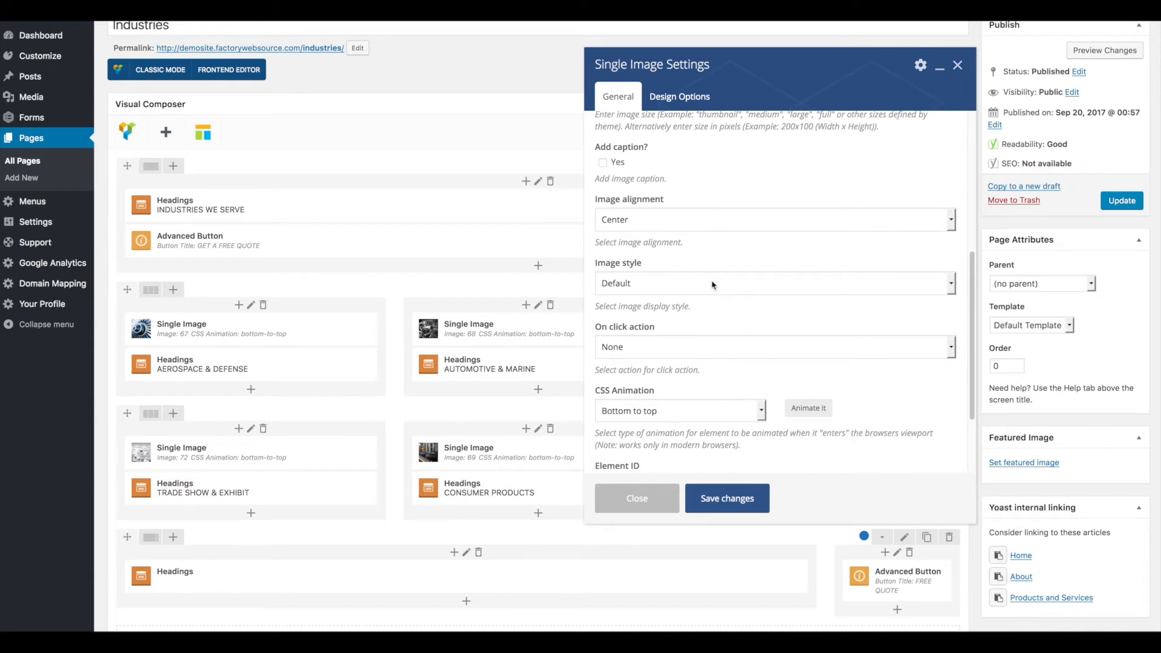
{"action": "left_click", "coordinate": [705, 348]}
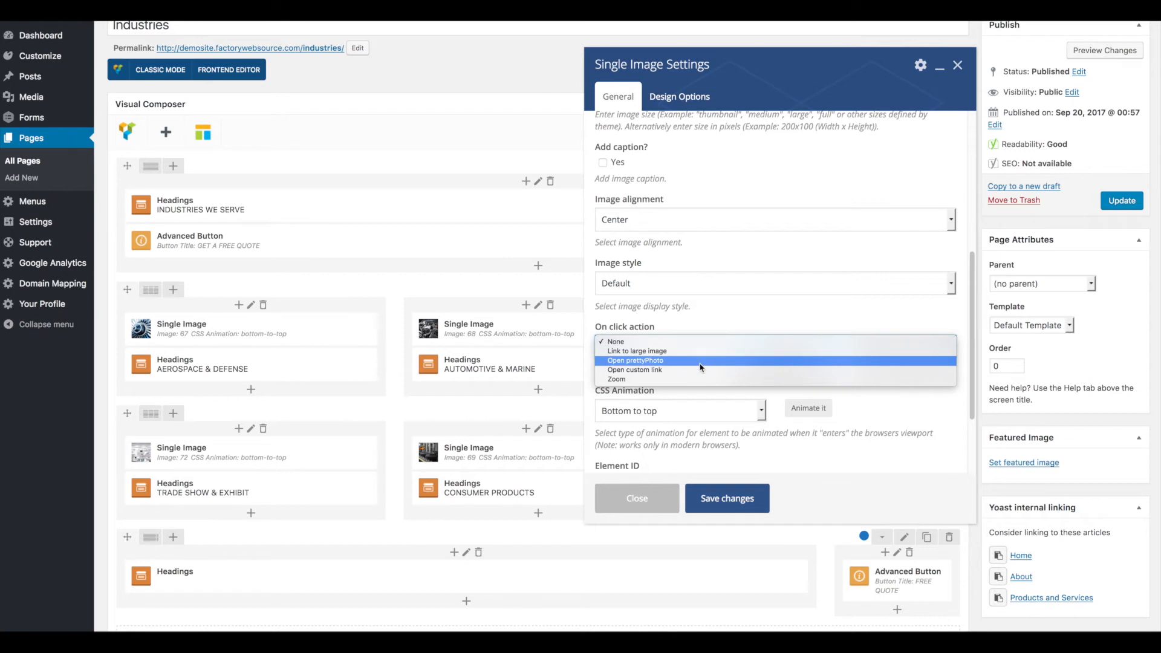
{"action": "left_click", "coordinate": [722, 166]}
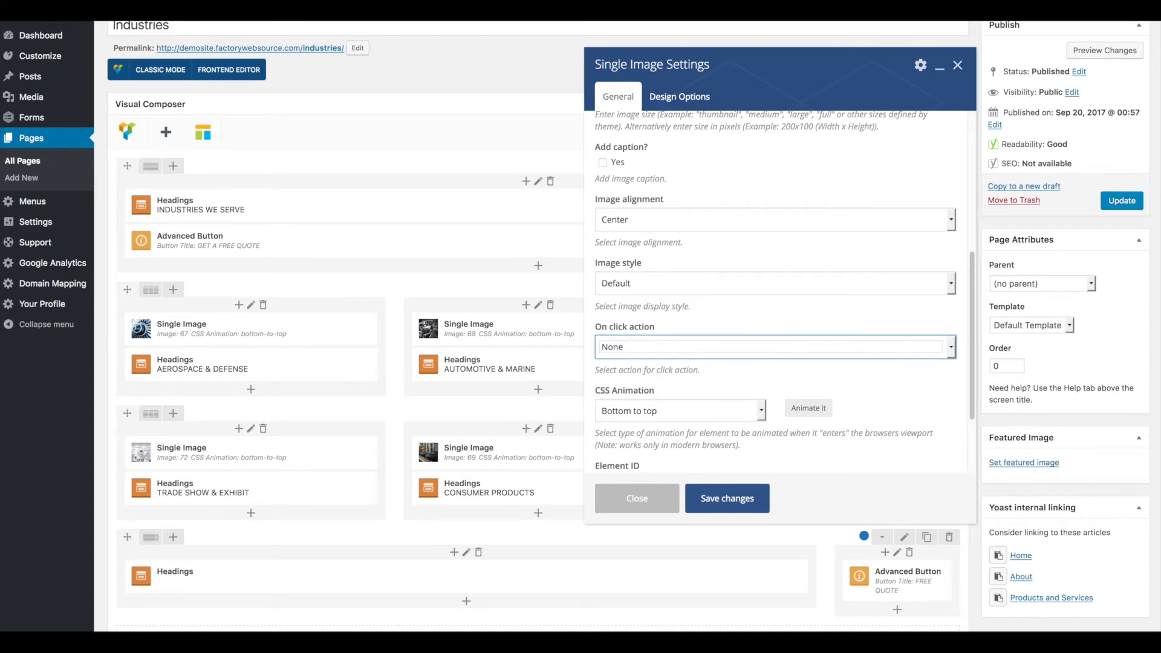
{"action": "left_click", "coordinate": [718, 419]}
{"action": "left_click", "coordinate": [852, 399]}
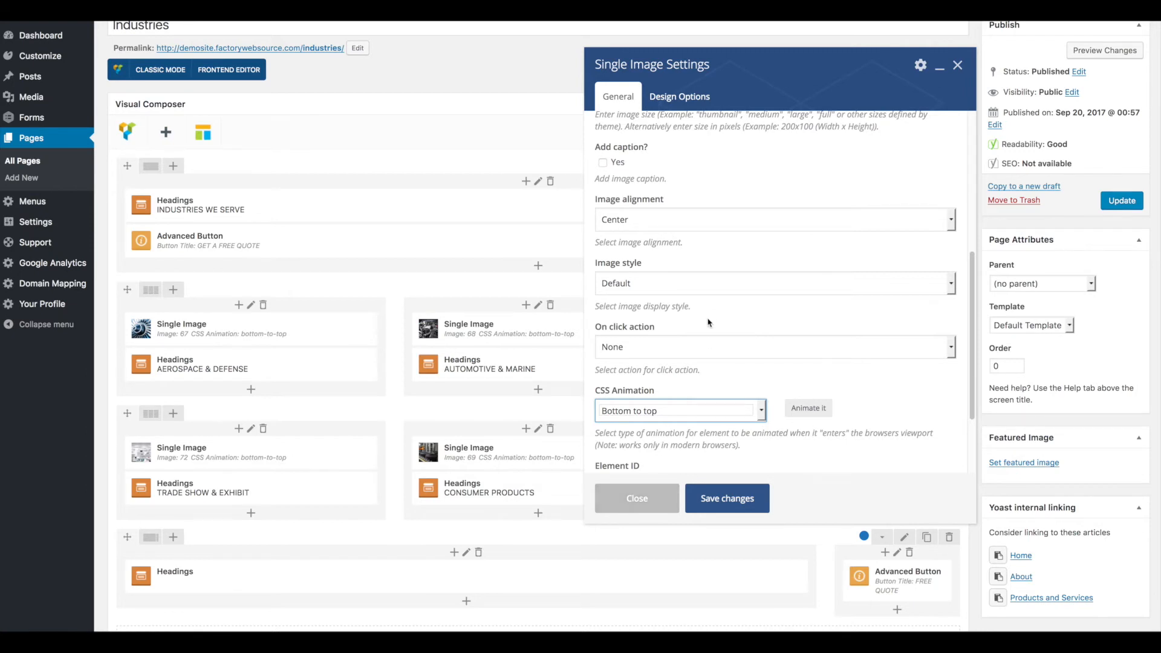
{"action": "mouse_move", "coordinate": [172, 323]}
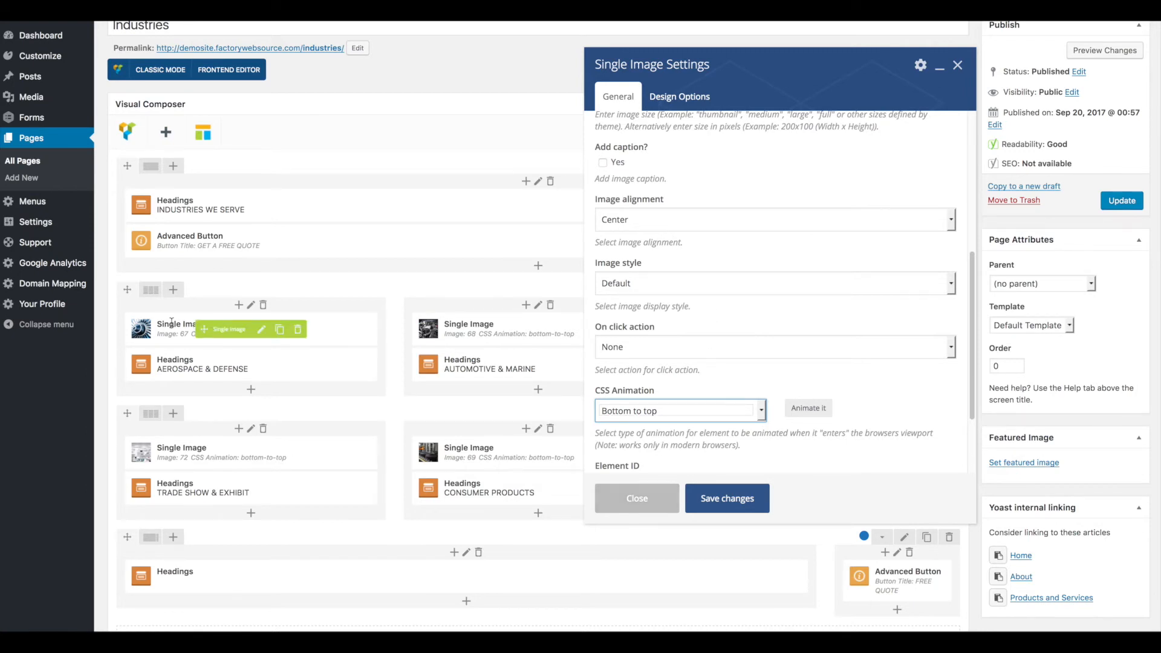
Step: Give the AEROSPACE & DEFENSE image the Circle Border style with an Orange border color, save it and update the Industries page
{"action": "left_click", "coordinate": [656, 289]}
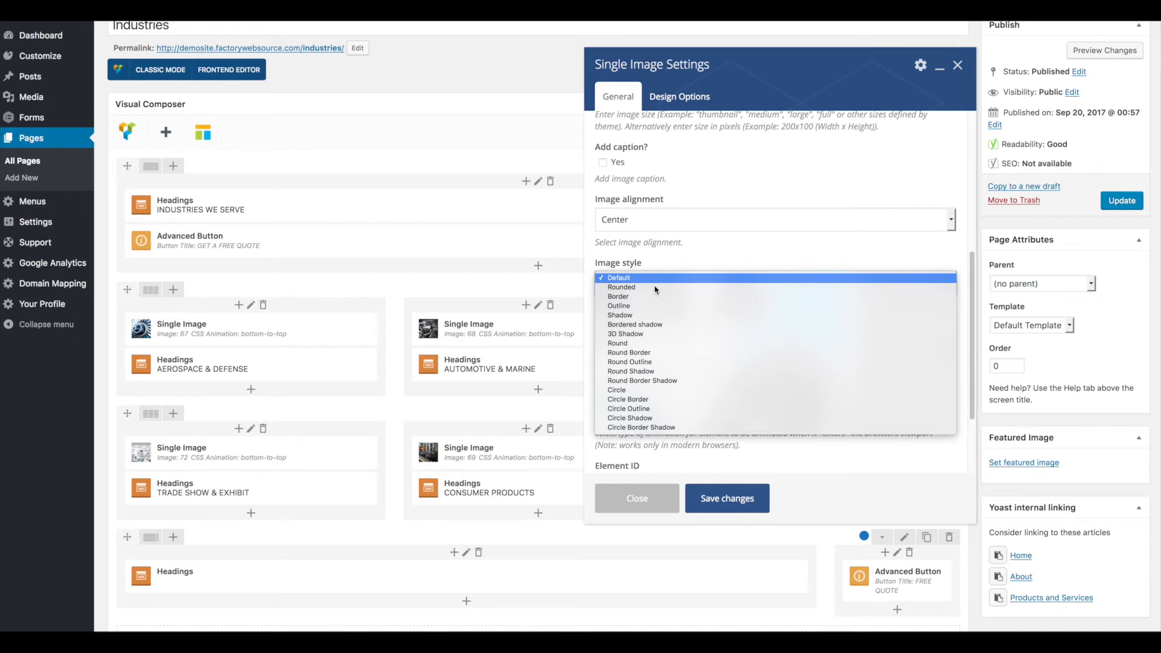
{"action": "left_click", "coordinate": [682, 405]}
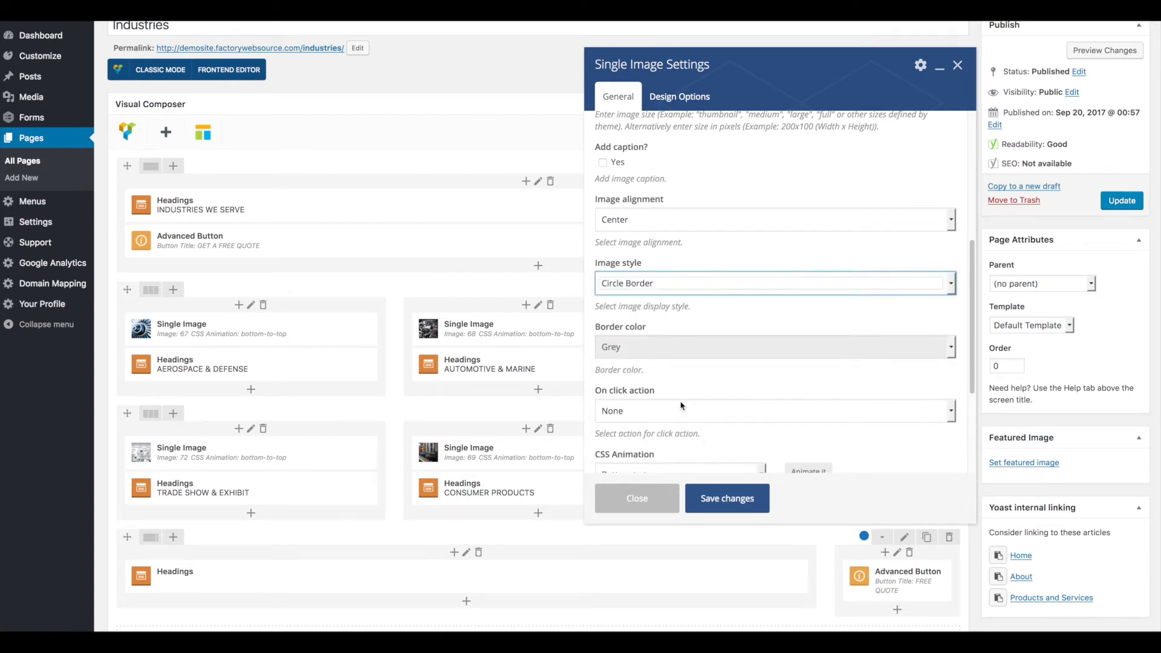
{"action": "left_click", "coordinate": [646, 353]}
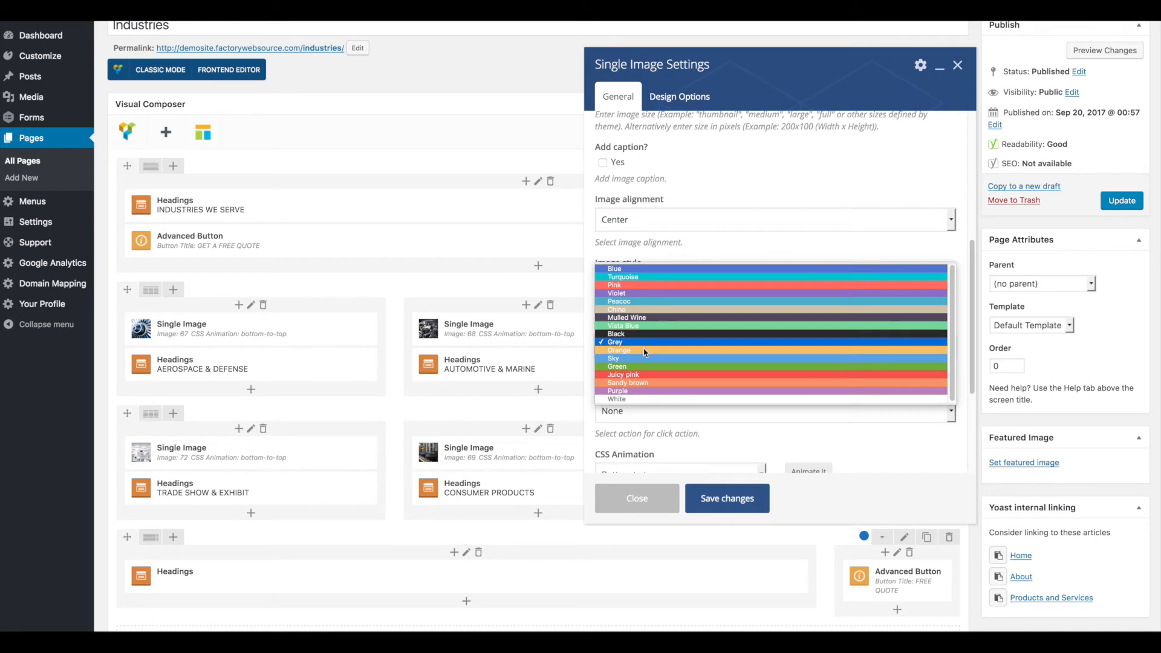
{"action": "left_click", "coordinate": [644, 352]}
{"action": "left_click", "coordinate": [718, 501]}
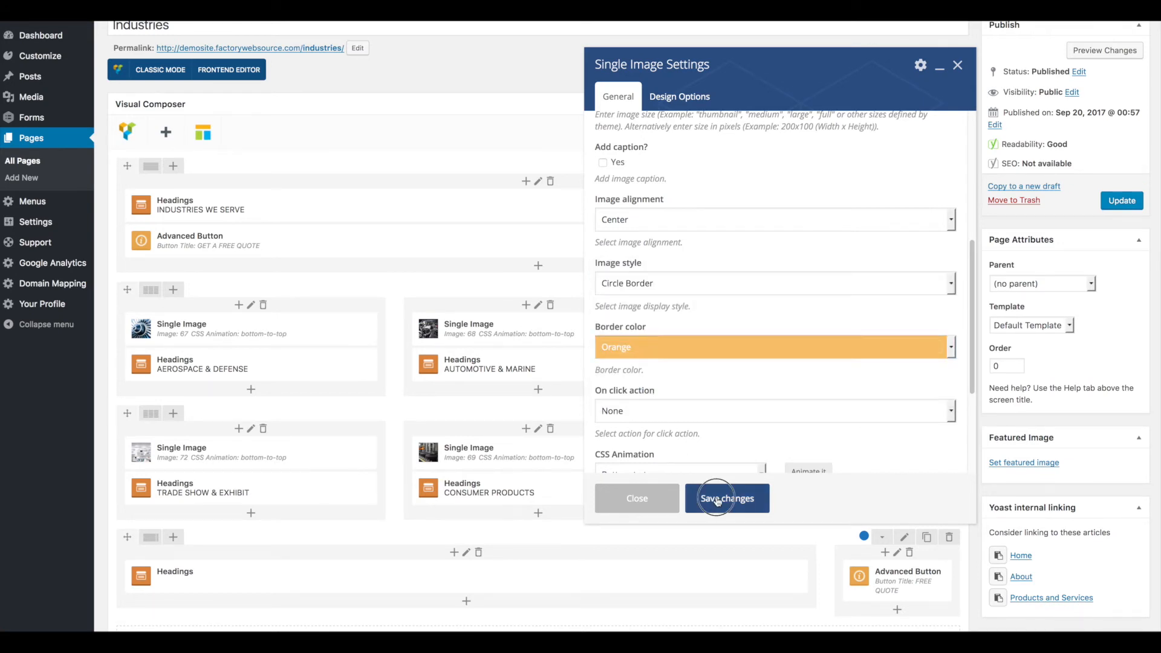
{"action": "left_click", "coordinate": [1123, 197]}
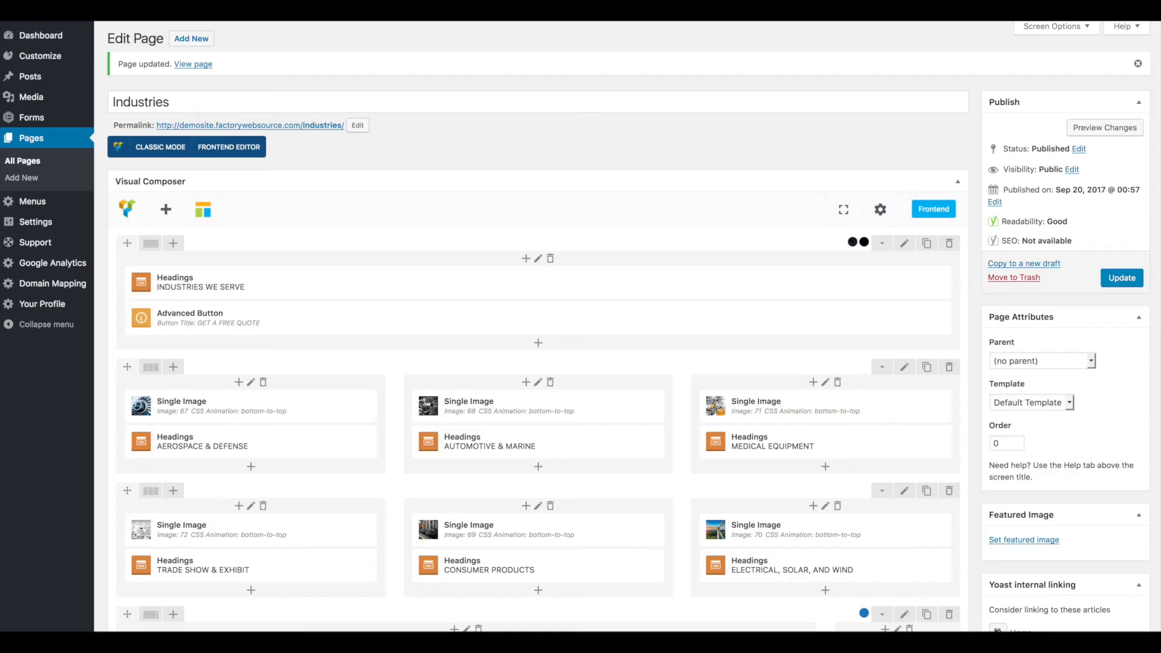
Step: Set the AEROSPACE & DEFENSE image's style back to Default and save the image settings
{"action": "left_click", "coordinate": [261, 407]}
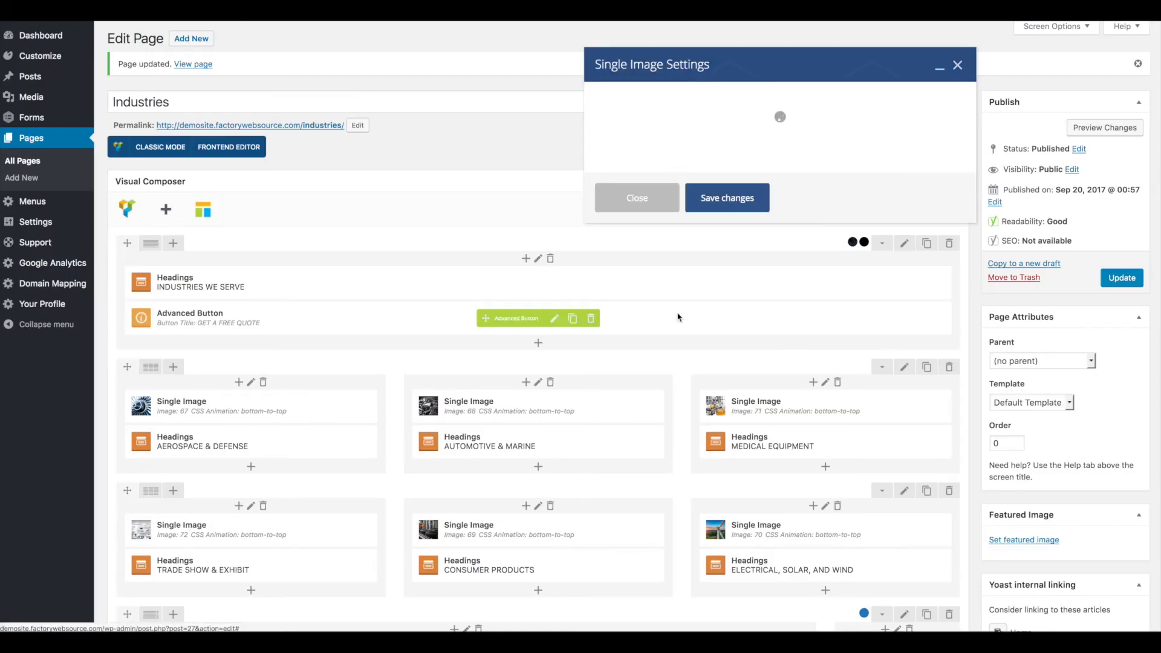
{"action": "scroll", "coordinate": [704, 363], "scroll_direction": "down", "scroll_amount": 3}
{"action": "scroll", "coordinate": [704, 363], "scroll_direction": "down", "scroll_amount": 1}
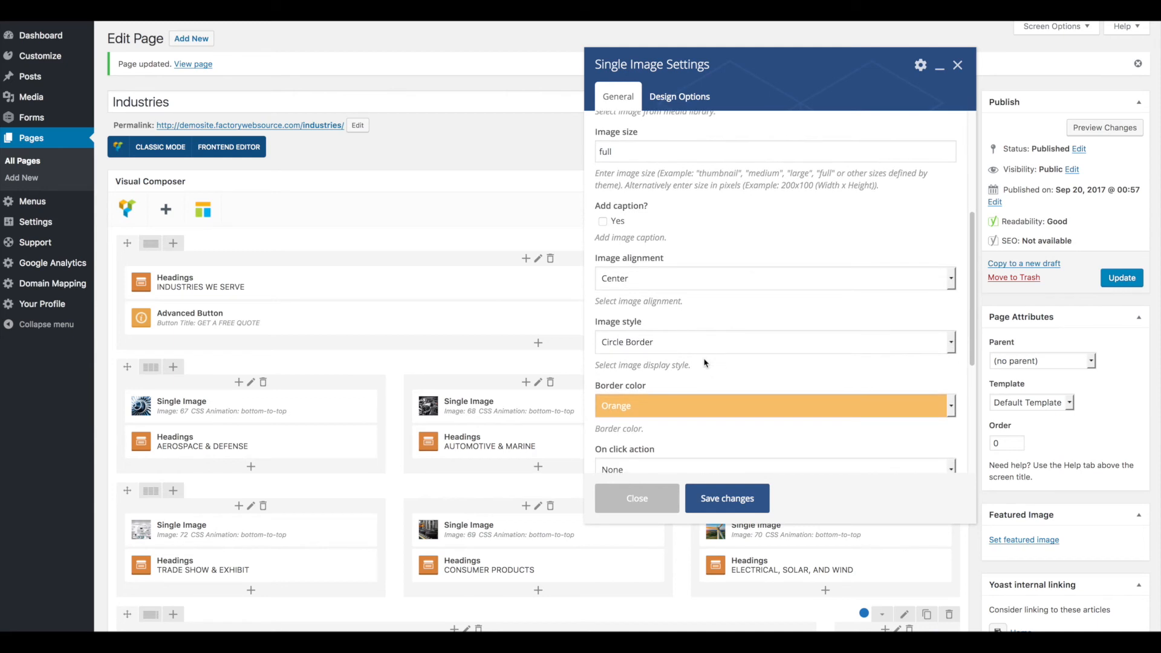
{"action": "left_click", "coordinate": [678, 344]}
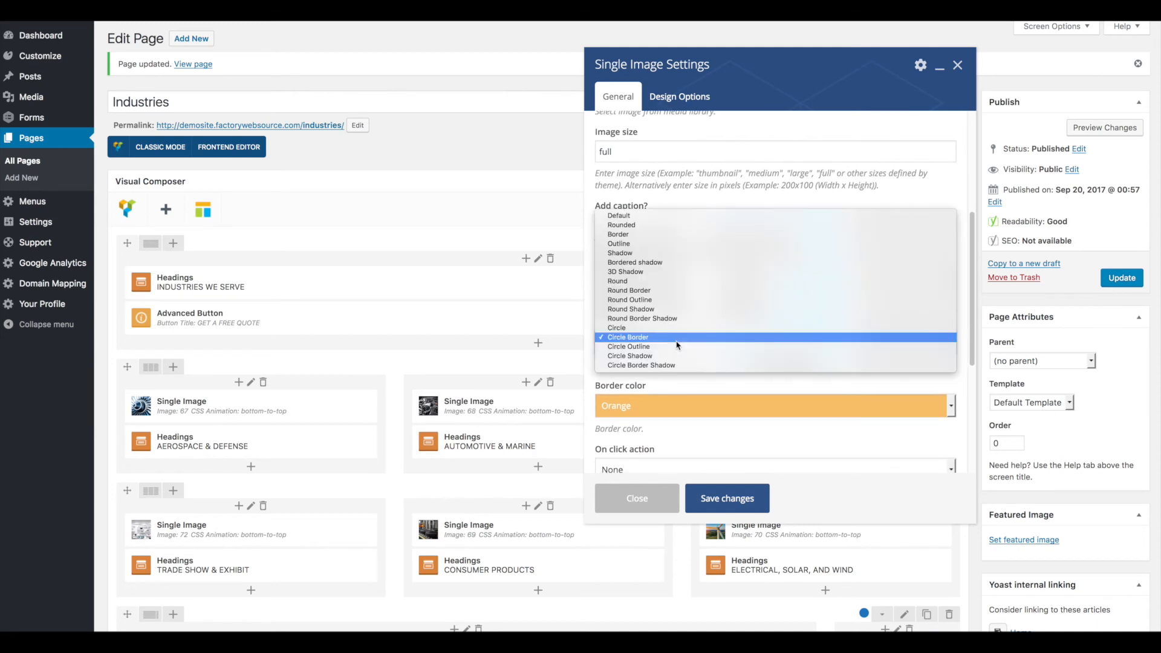
{"action": "left_click", "coordinate": [680, 216]}
{"action": "left_click", "coordinate": [719, 498]}
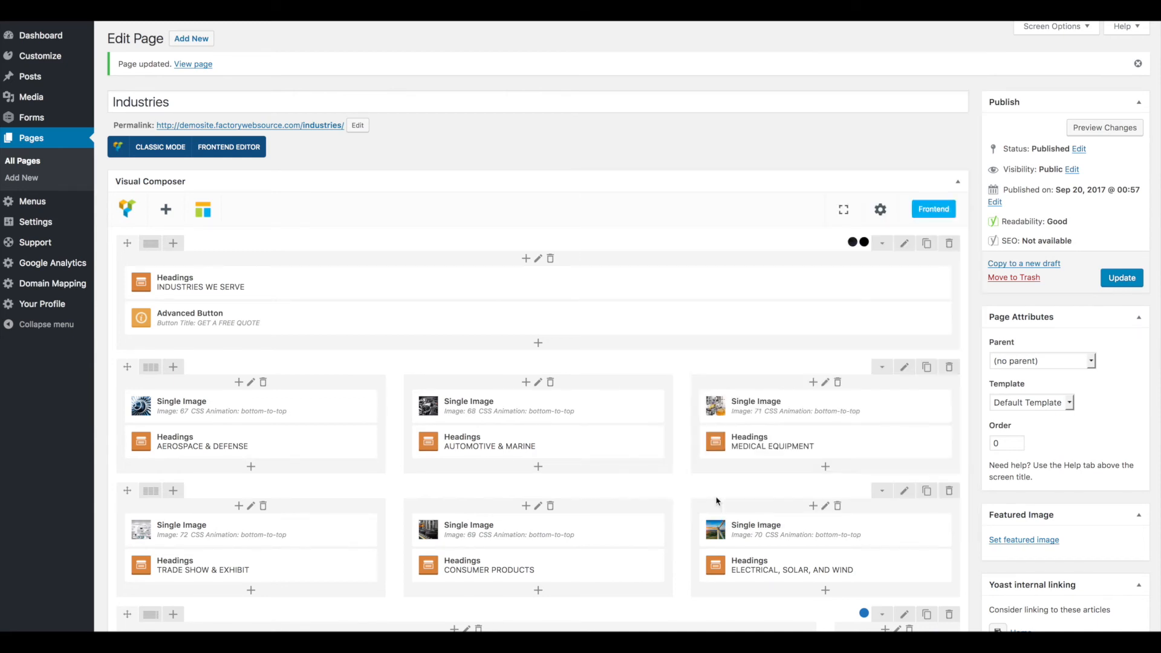
Step: Review the AEROSPACE & DEFENSE heading's title and typography options, closing its settings without changes
{"action": "scroll", "coordinate": [718, 500], "scroll_direction": "down", "scroll_amount": 2}
{"action": "scroll", "coordinate": [716, 500], "scroll_direction": "down", "scroll_amount": 2}
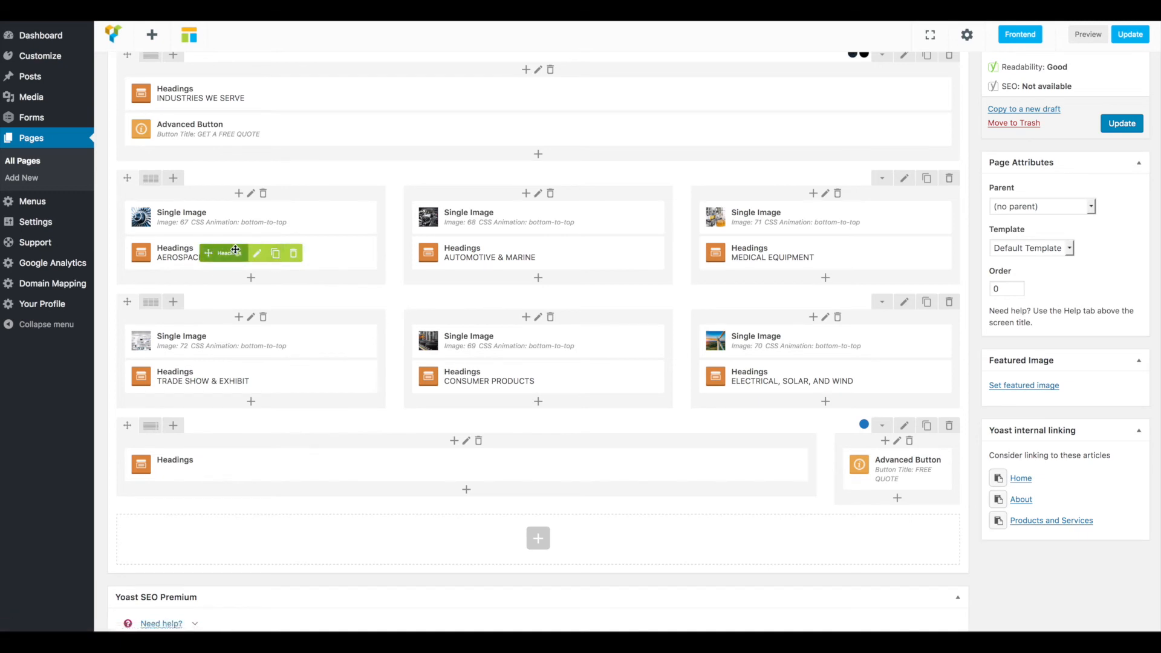
{"action": "left_click", "coordinate": [257, 253]}
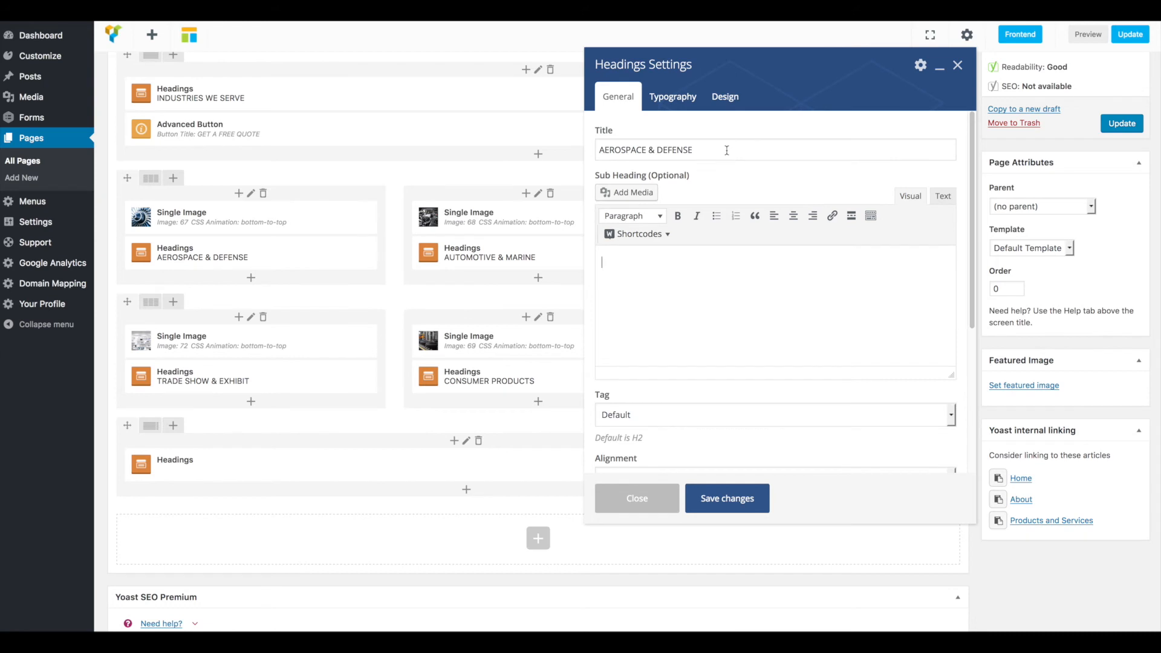
{"action": "left_click_drag", "start_coordinate": [728, 150], "coordinate": [593, 146]}
{"action": "left_click", "coordinate": [671, 96]}
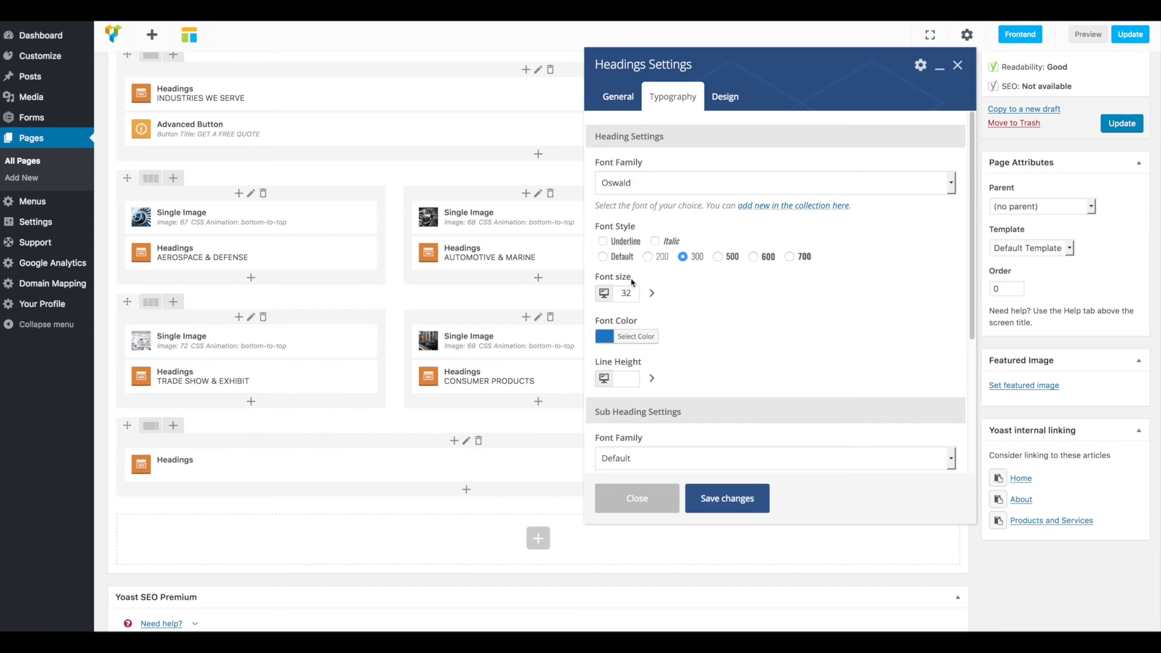
{"action": "left_click", "coordinate": [644, 502]}
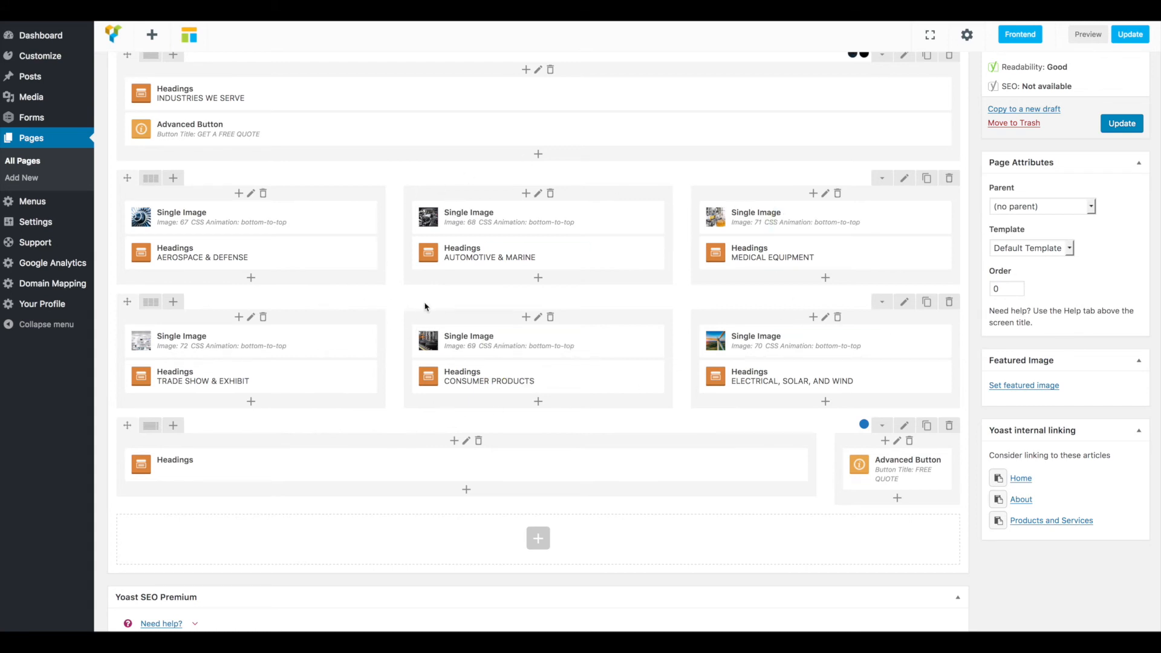
Step: Duplicate the row starting with TRADE SHOW & EXHIBIT twice, update the page and duplicate that row once more
{"action": "left_click", "coordinate": [927, 301]}
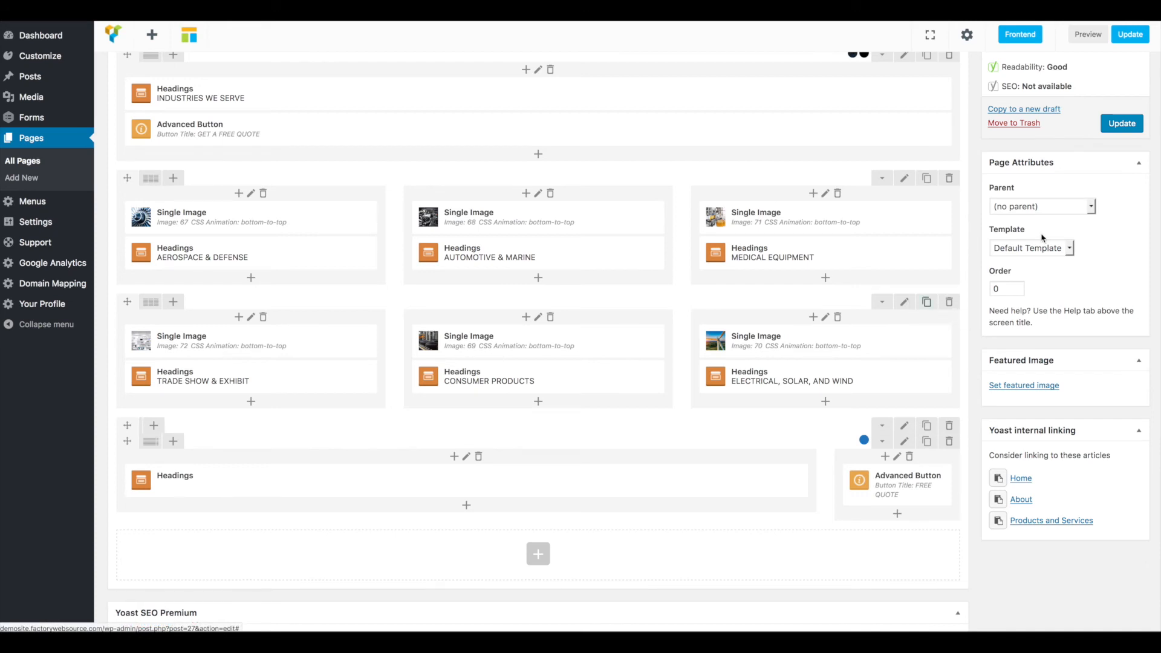
{"action": "left_click", "coordinate": [929, 305]}
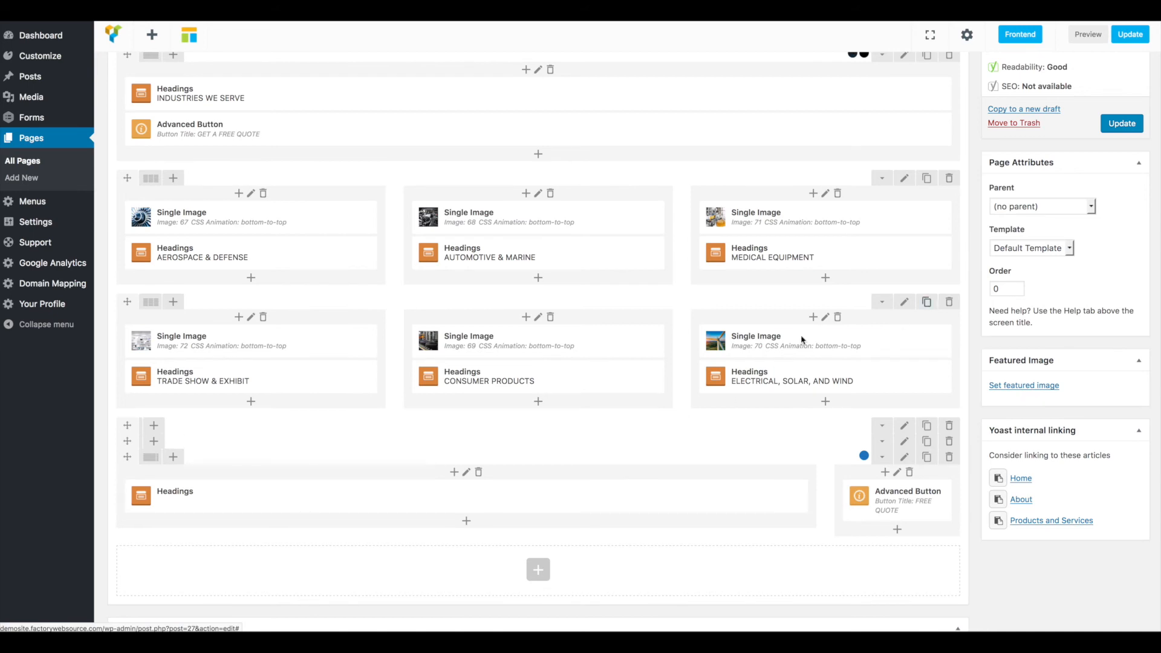
{"action": "left_click", "coordinate": [1136, 126]}
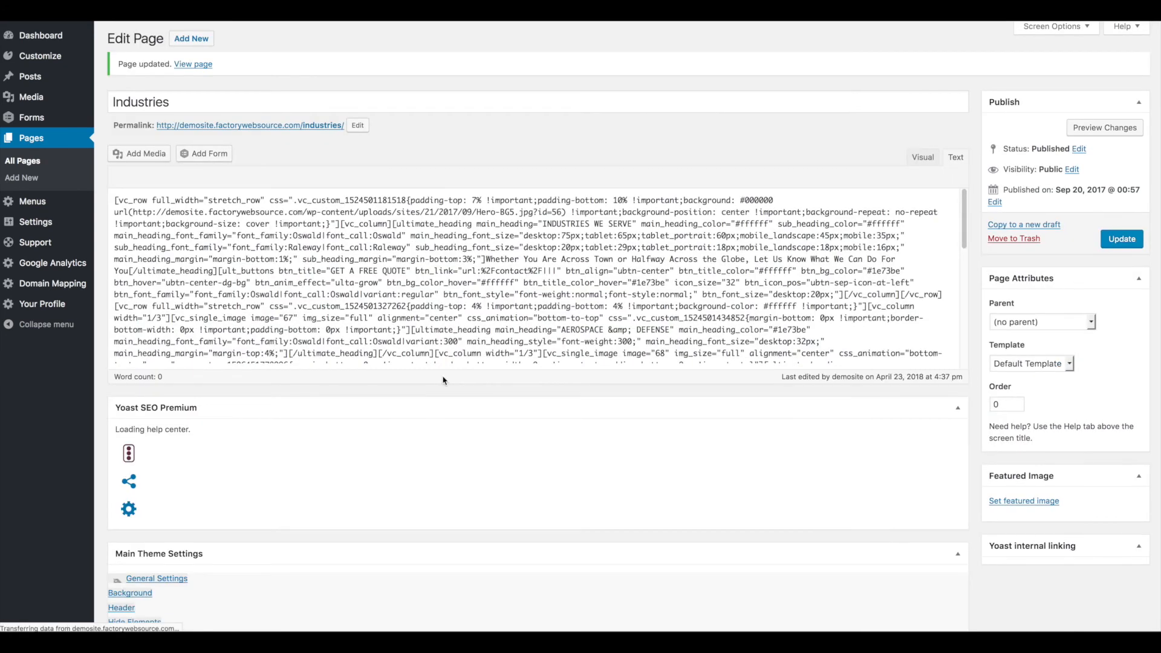
{"action": "scroll", "coordinate": [573, 410], "scroll_direction": "down", "scroll_amount": 3}
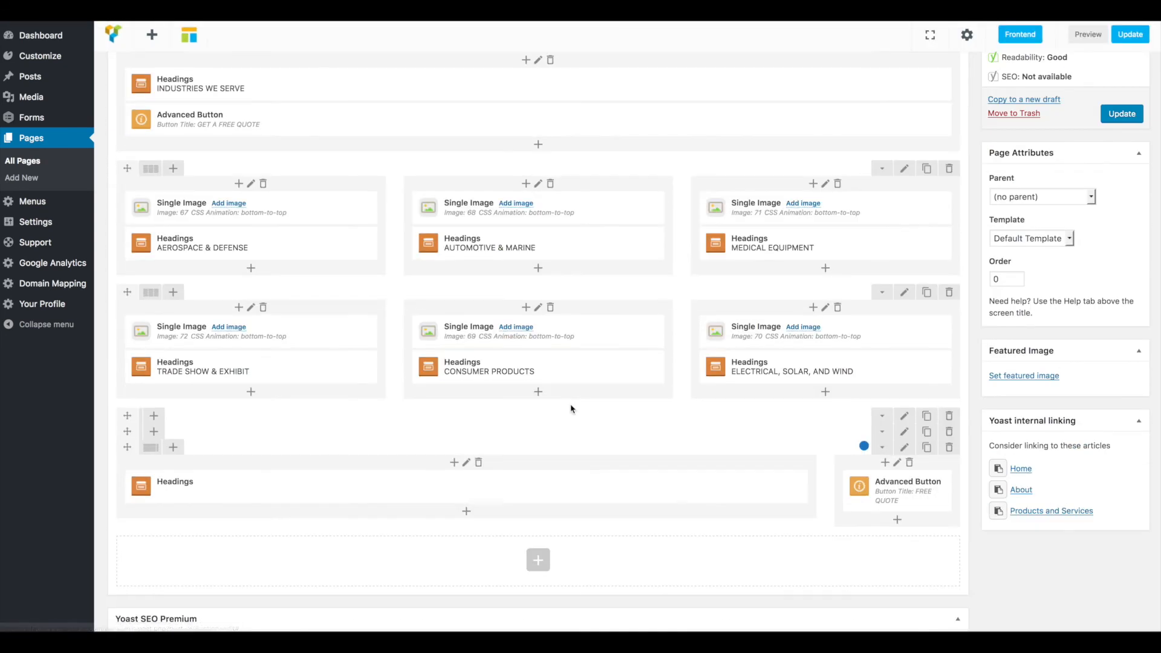
{"action": "left_click", "coordinate": [927, 294]}
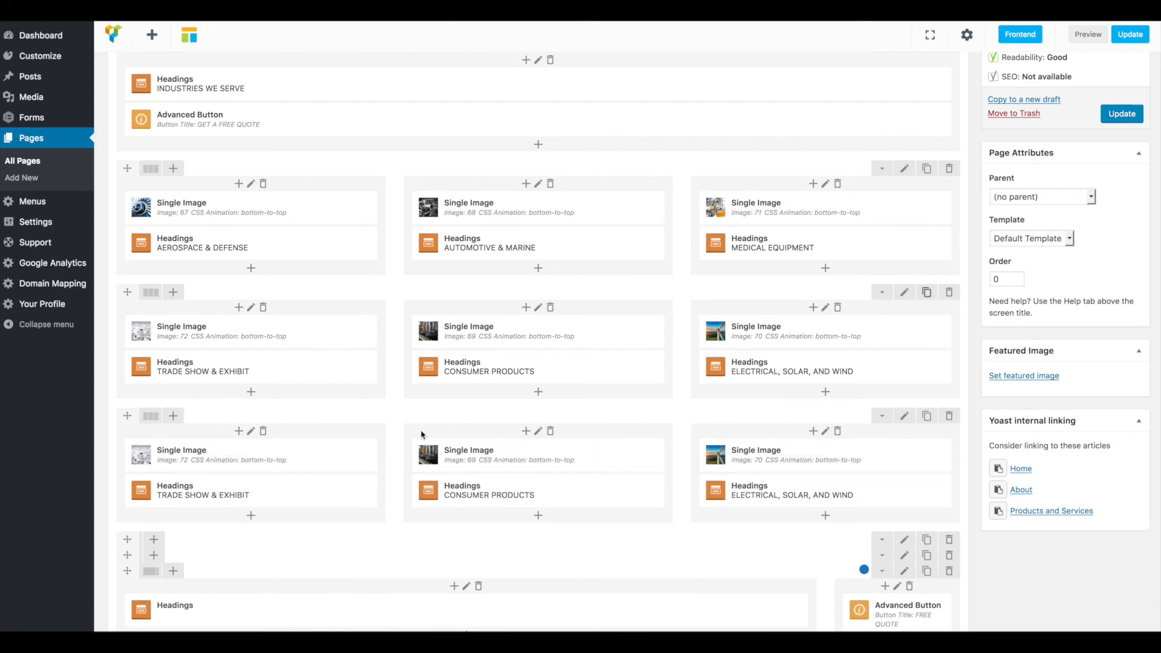
Step: Examine the image settings of the first column in the duplicated row, closing them without changes, and locate its heading's edit controls
{"action": "mouse_move", "coordinate": [266, 467]}
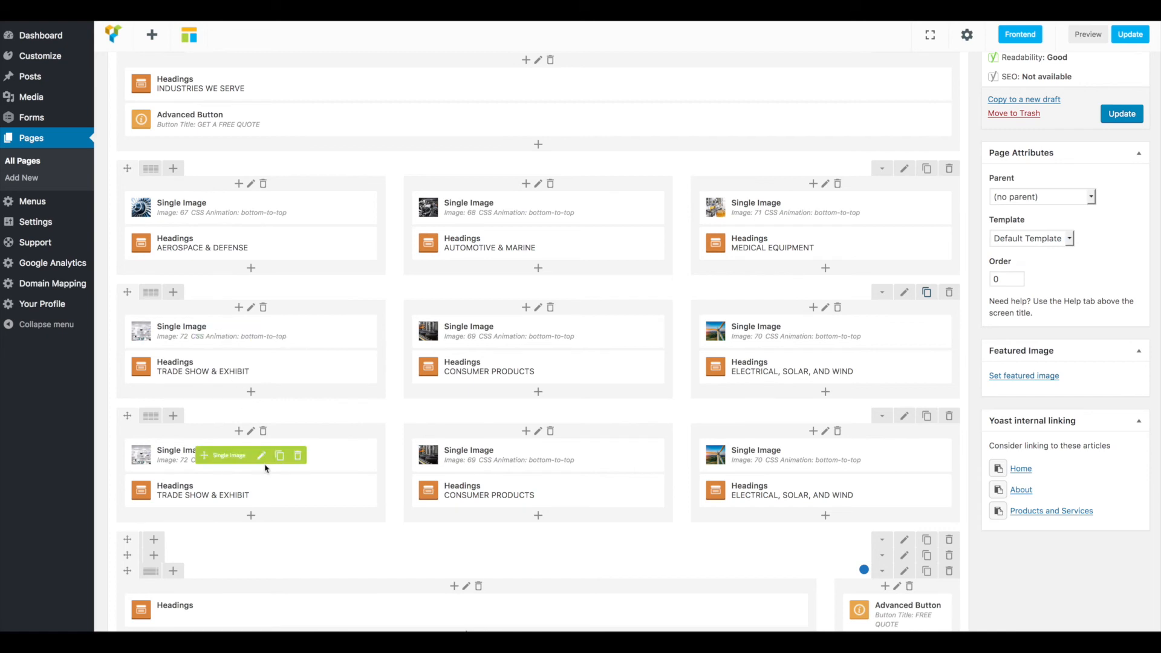
{"action": "left_click", "coordinate": [261, 455]}
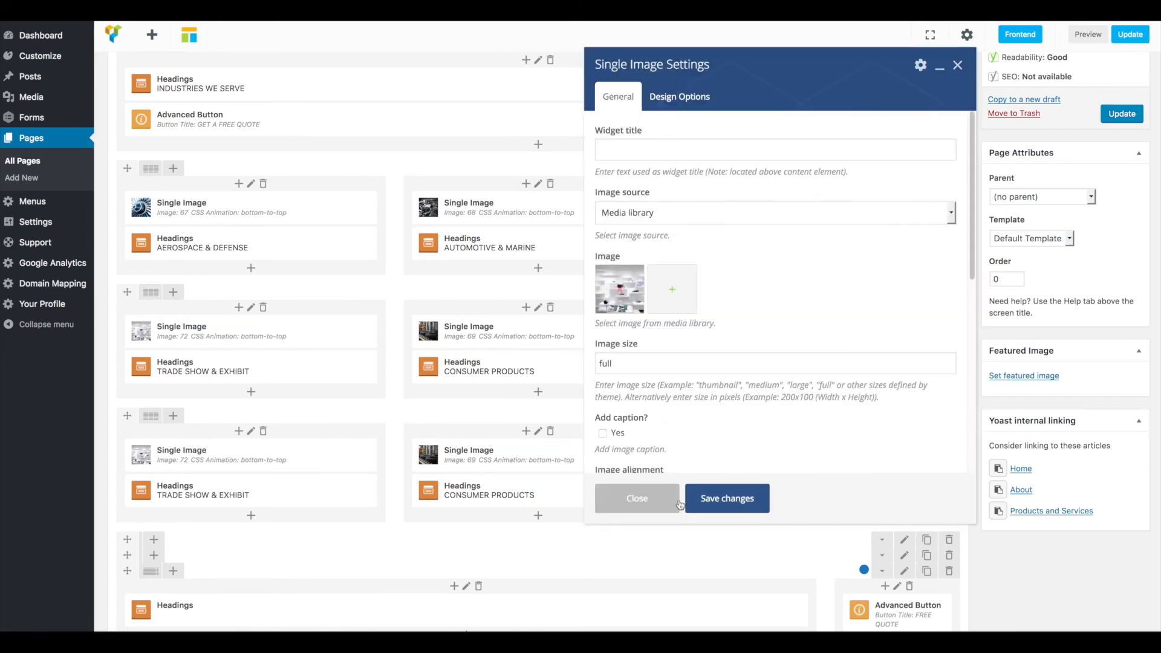
{"action": "left_click", "coordinate": [655, 505]}
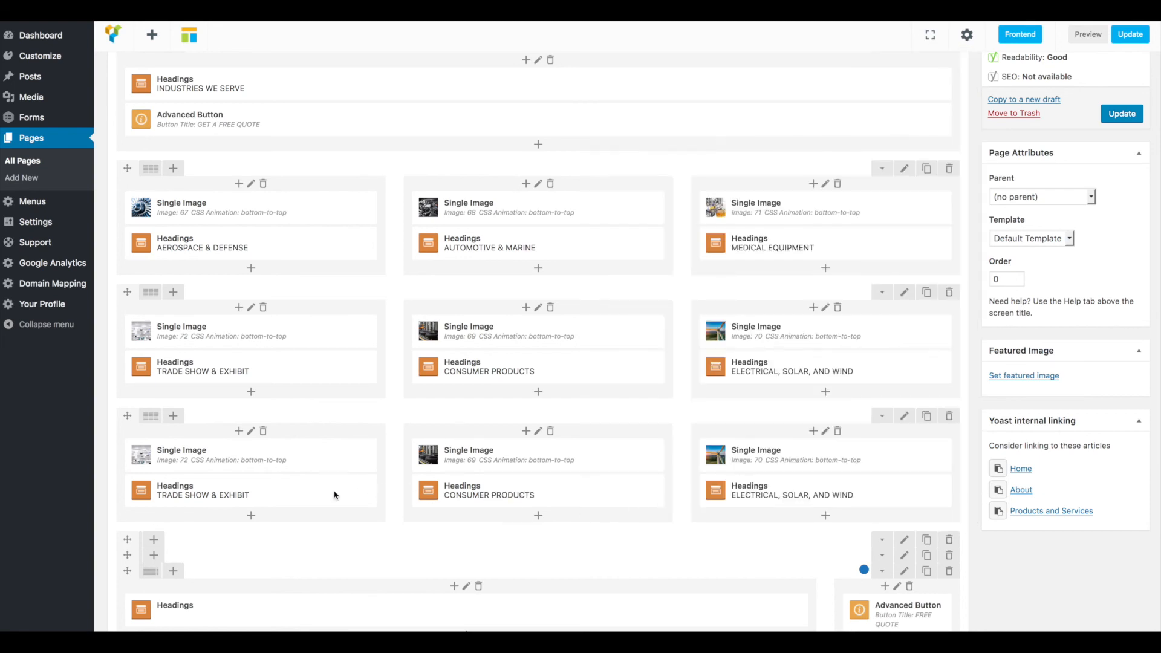
{"action": "mouse_move", "coordinate": [262, 492]}
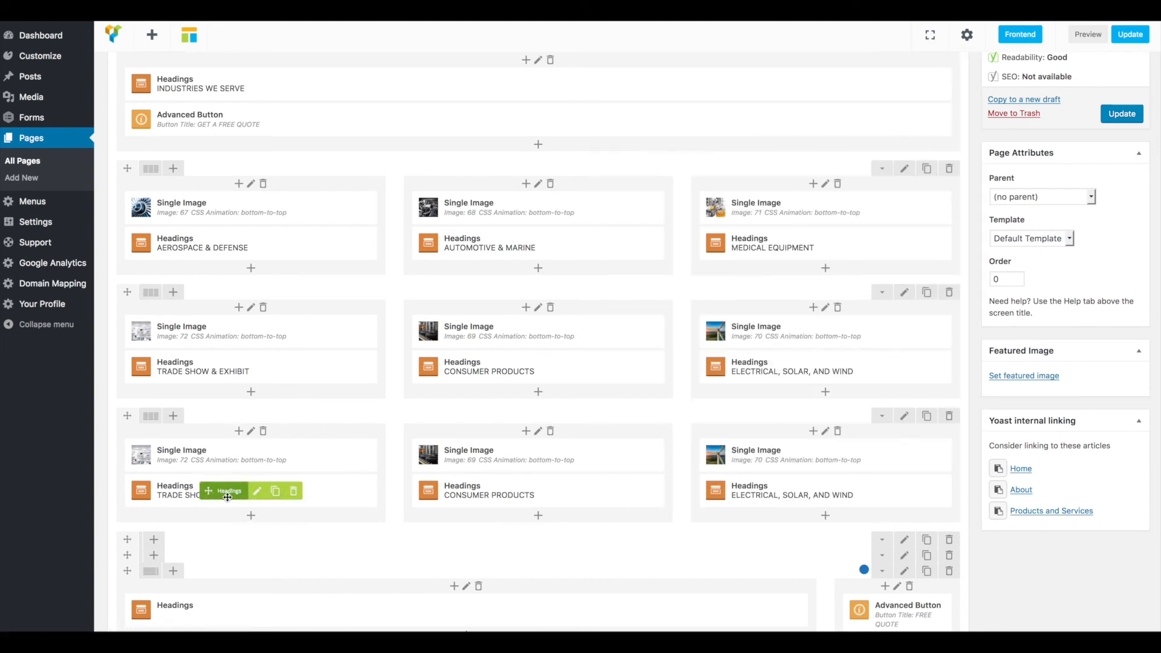
Step: Update the Industries page and examine the duplicated row and its spacing on the live page
{"action": "left_click", "coordinate": [1128, 116]}
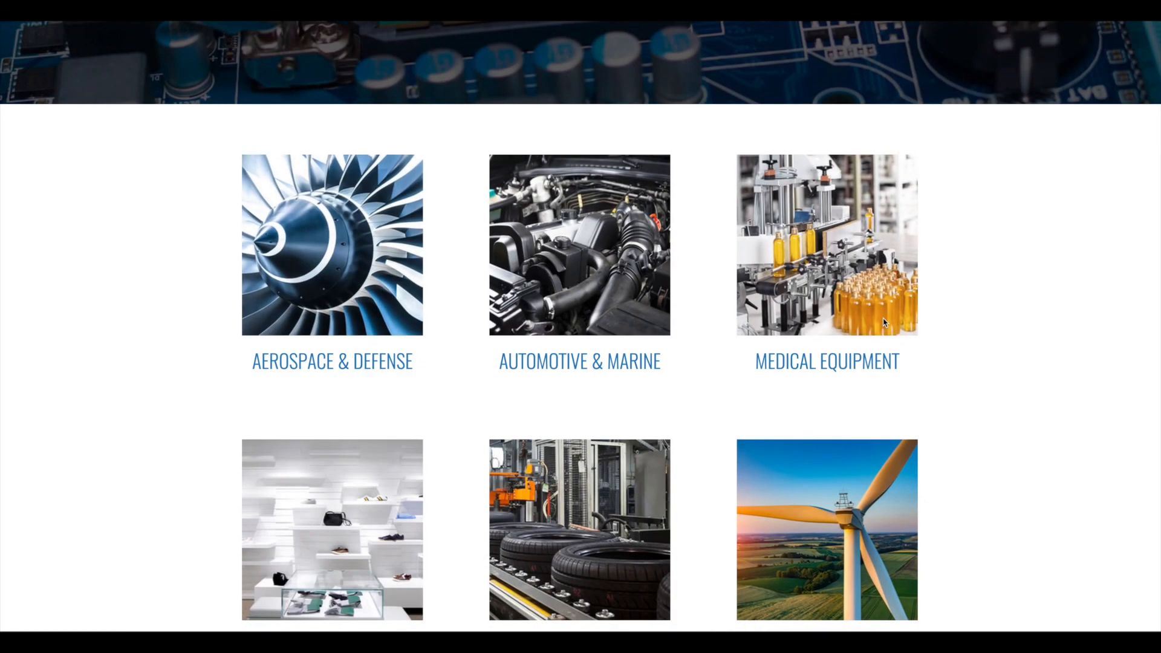
{"action": "scroll", "coordinate": [884, 323], "scroll_direction": "down", "scroll_amount": 3}
{"action": "scroll", "coordinate": [884, 322], "scroll_direction": "down", "scroll_amount": 3}
{"action": "scroll", "coordinate": [565, 378], "scroll_direction": "down", "scroll_amount": 3}
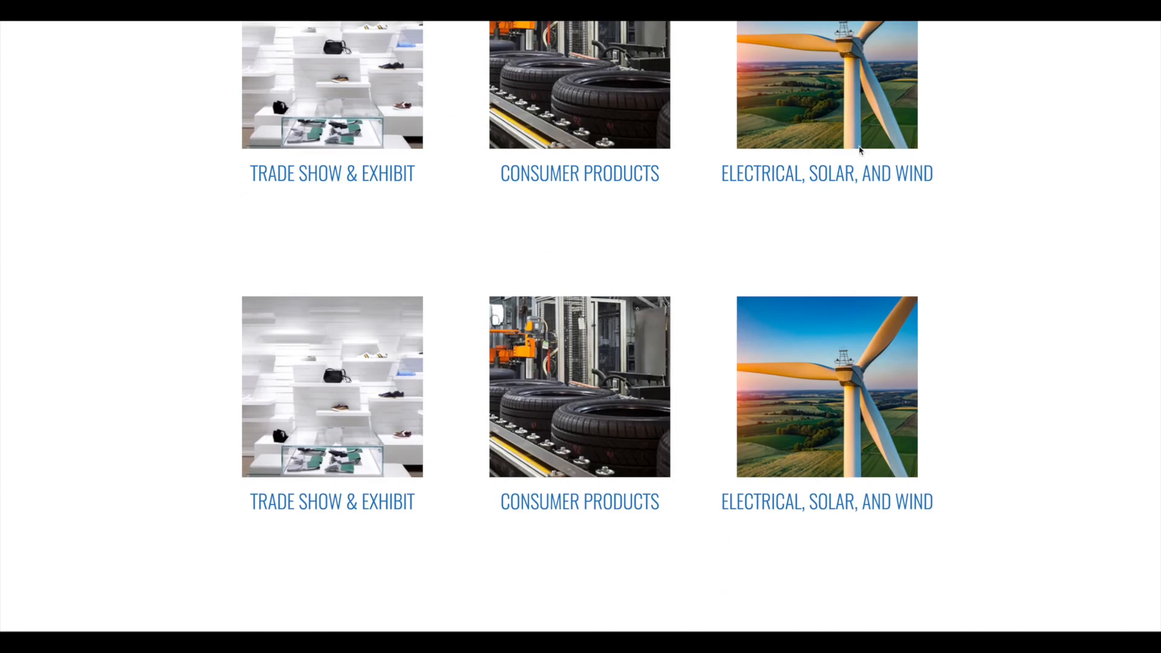
{"action": "scroll", "coordinate": [520, 260], "scroll_direction": "down", "scroll_amount": 5}
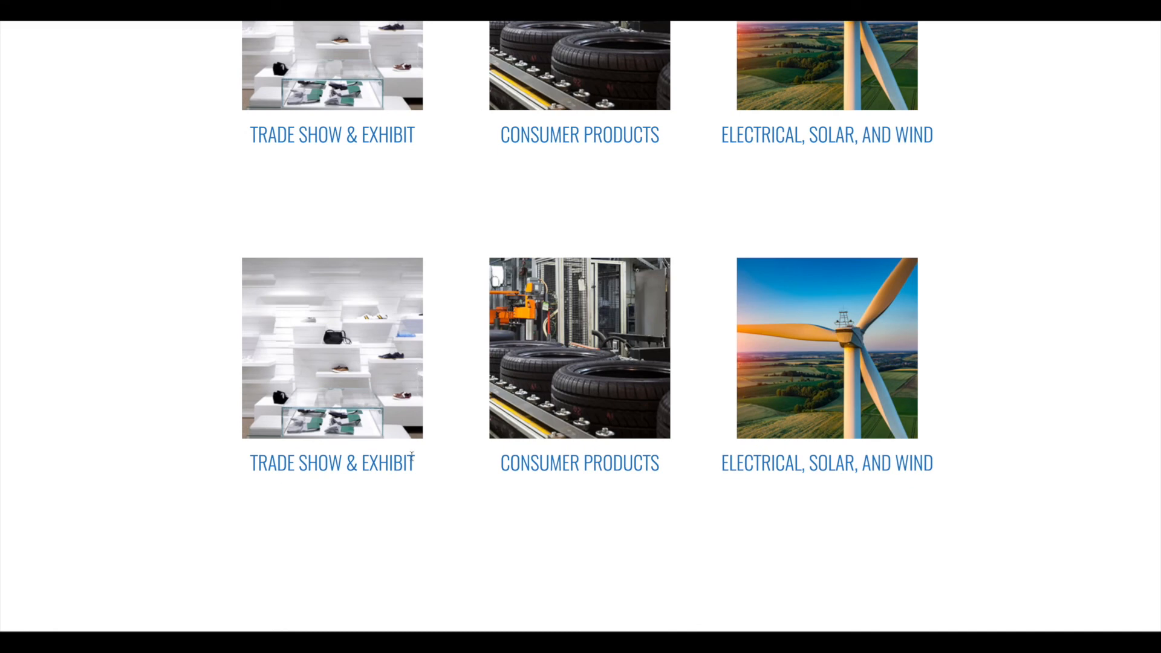
{"action": "scroll", "coordinate": [505, 453], "scroll_direction": "up", "scroll_amount": 2}
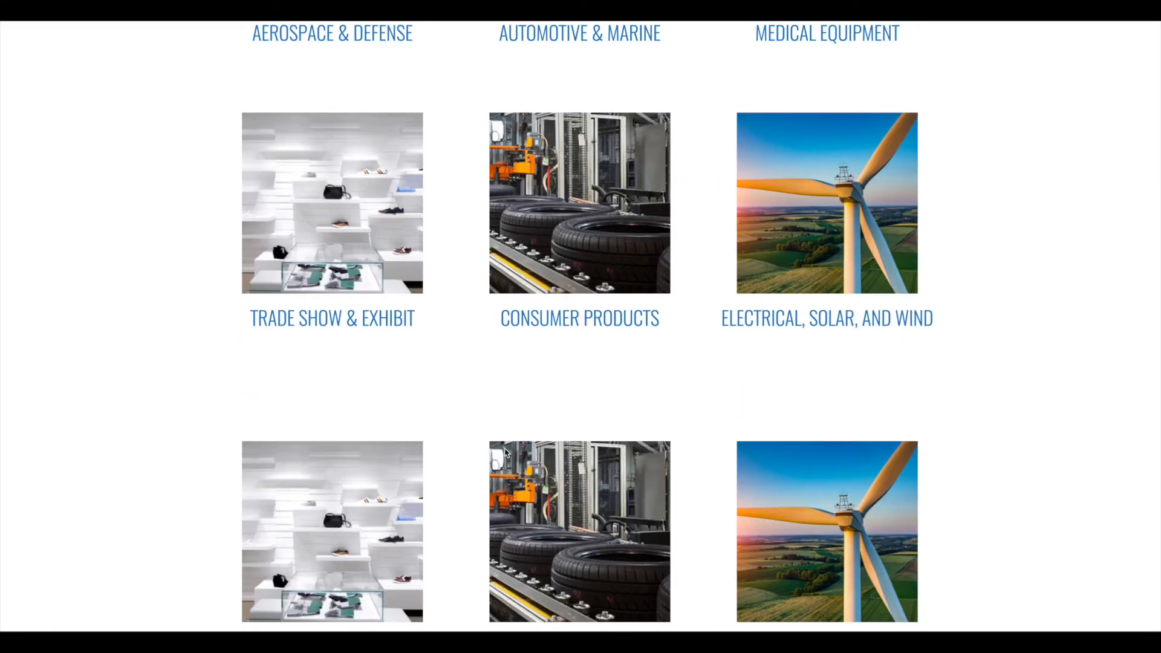
{"action": "scroll", "coordinate": [505, 453], "scroll_direction": "down", "scroll_amount": 5}
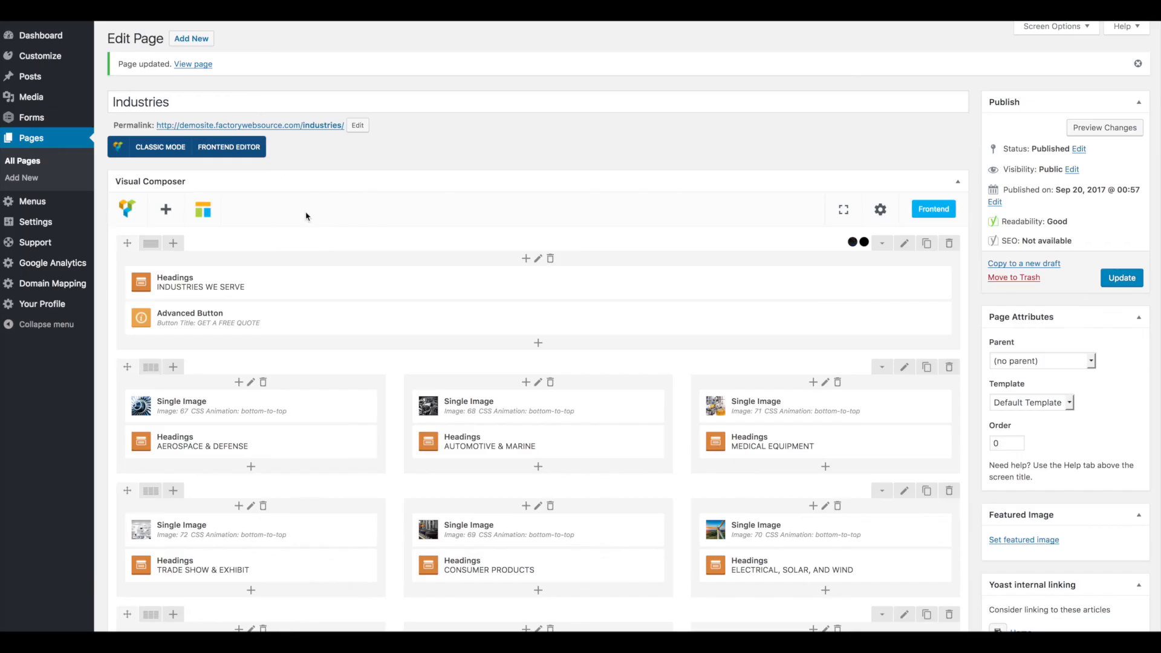
Step: Examine the sub heading text of the call-to-action row's heading, closing its settings without changes
{"action": "scroll", "coordinate": [307, 216], "scroll_direction": "down", "scroll_amount": 5}
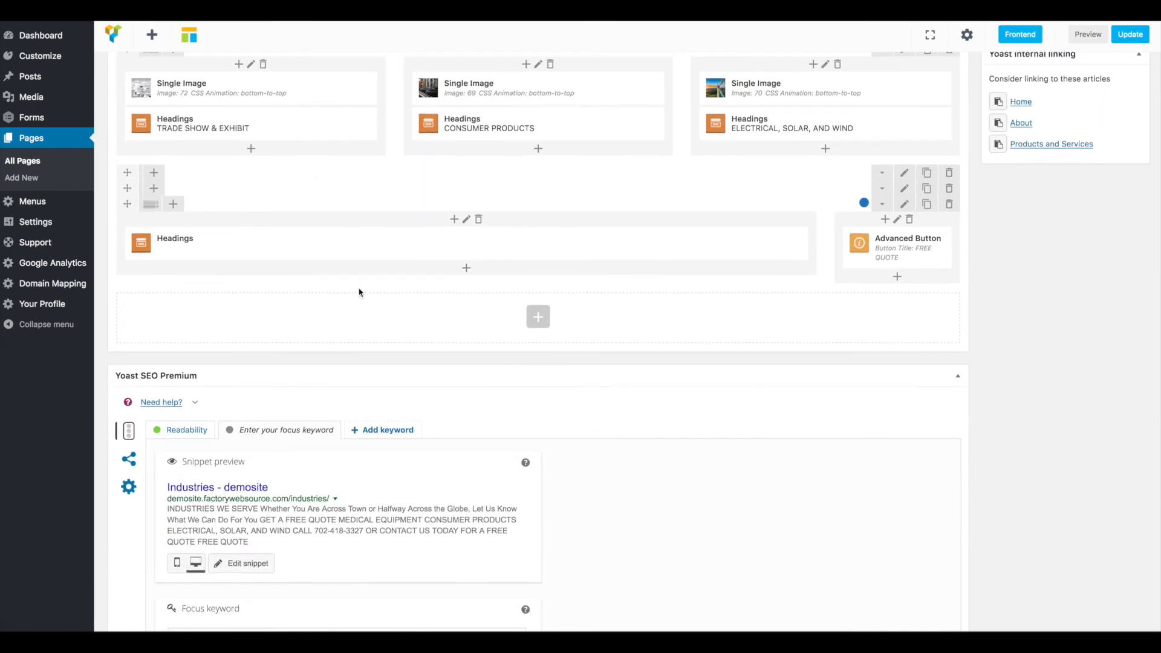
{"action": "mouse_move", "coordinate": [236, 249]}
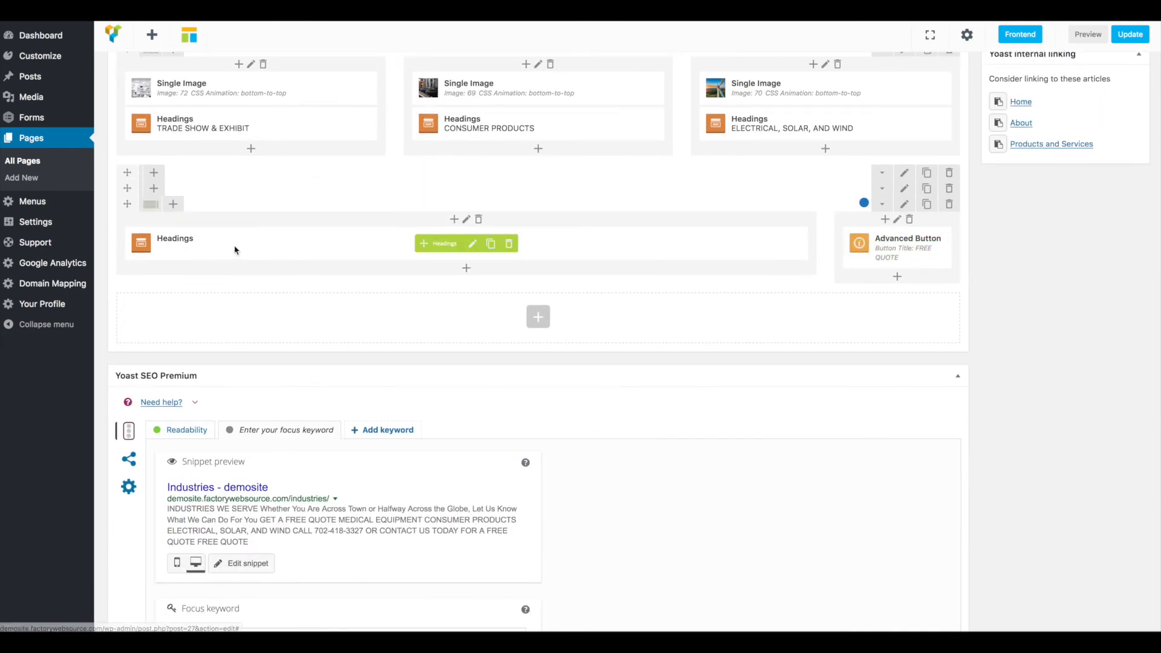
{"action": "left_click", "coordinate": [472, 243]}
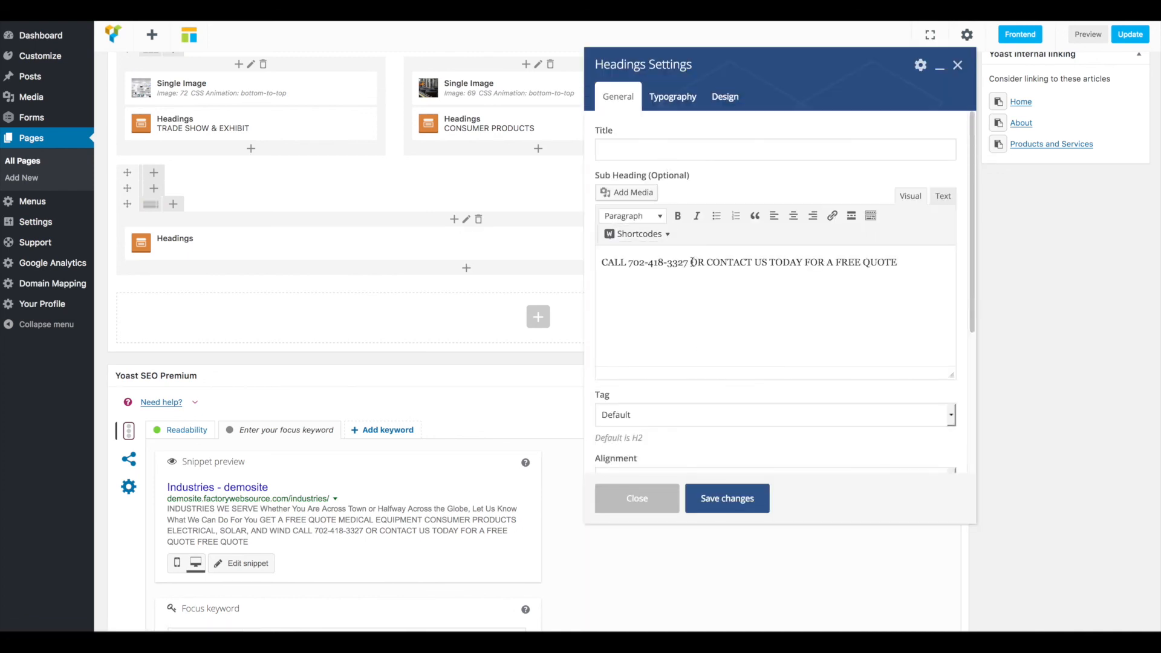
{"action": "left_click", "coordinate": [652, 507]}
Step: Look over the live page from the FREE QUOTE row up to the hero, and return to the editor to find the support ticket options
{"action": "mouse_move", "coordinate": [910, 252]}
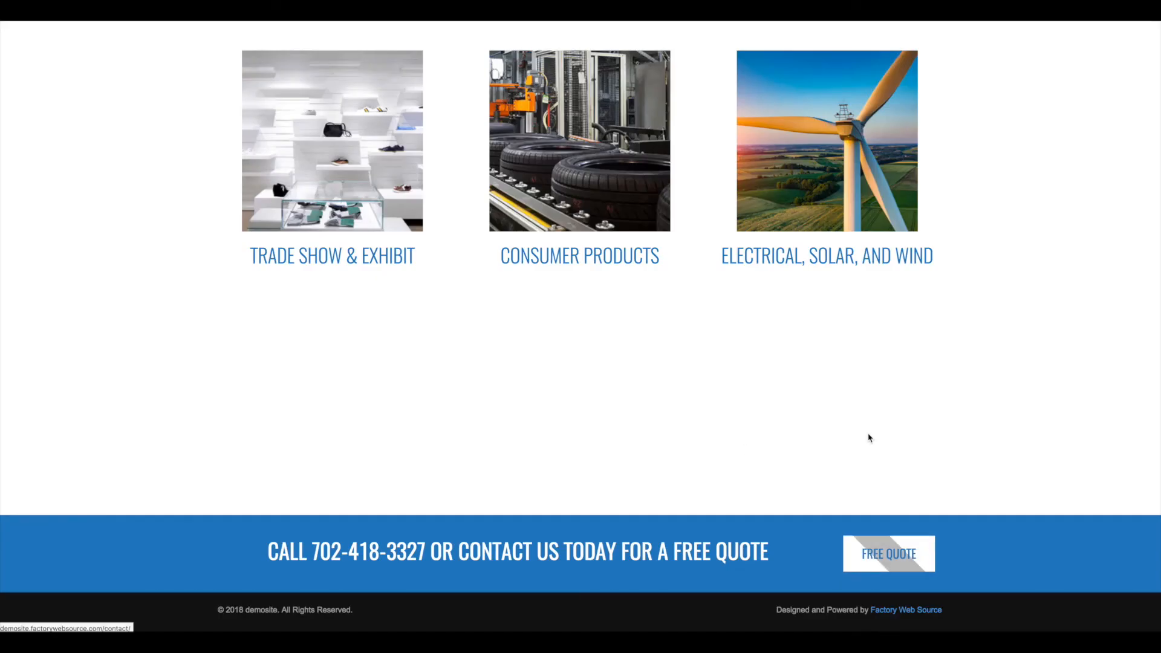
{"action": "scroll", "coordinate": [869, 439], "scroll_direction": "up", "scroll_amount": 5}
{"action": "scroll", "coordinate": [868, 440], "scroll_direction": "up", "scroll_amount": 6}
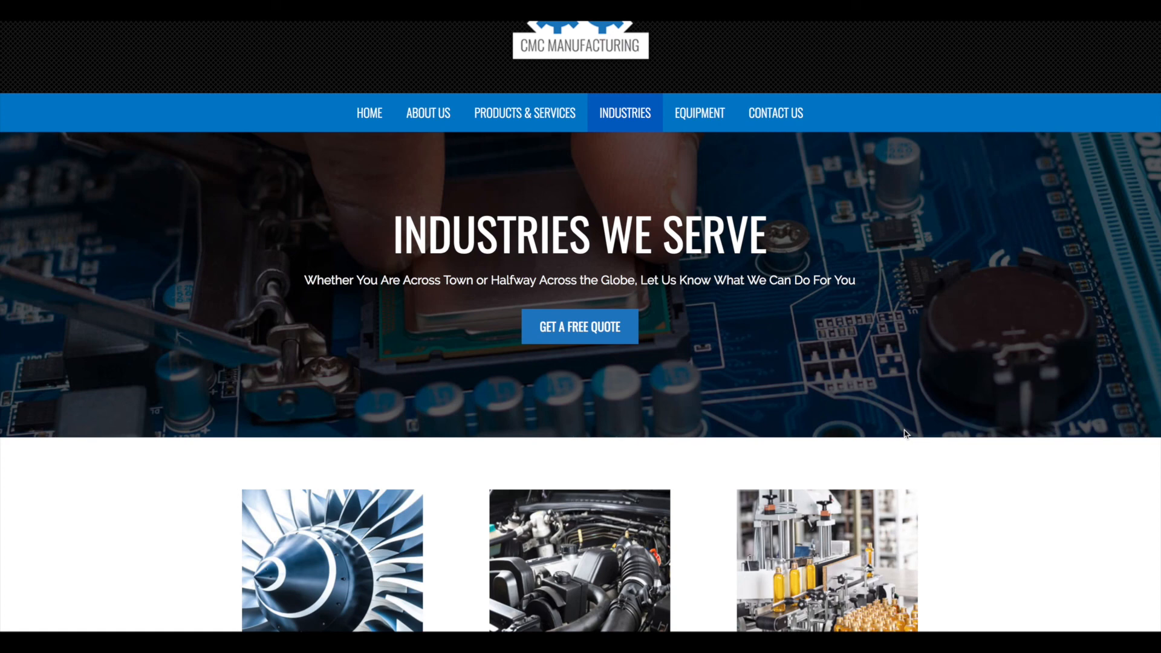
{"action": "scroll", "coordinate": [819, 339], "scroll_direction": "down", "scroll_amount": 3}
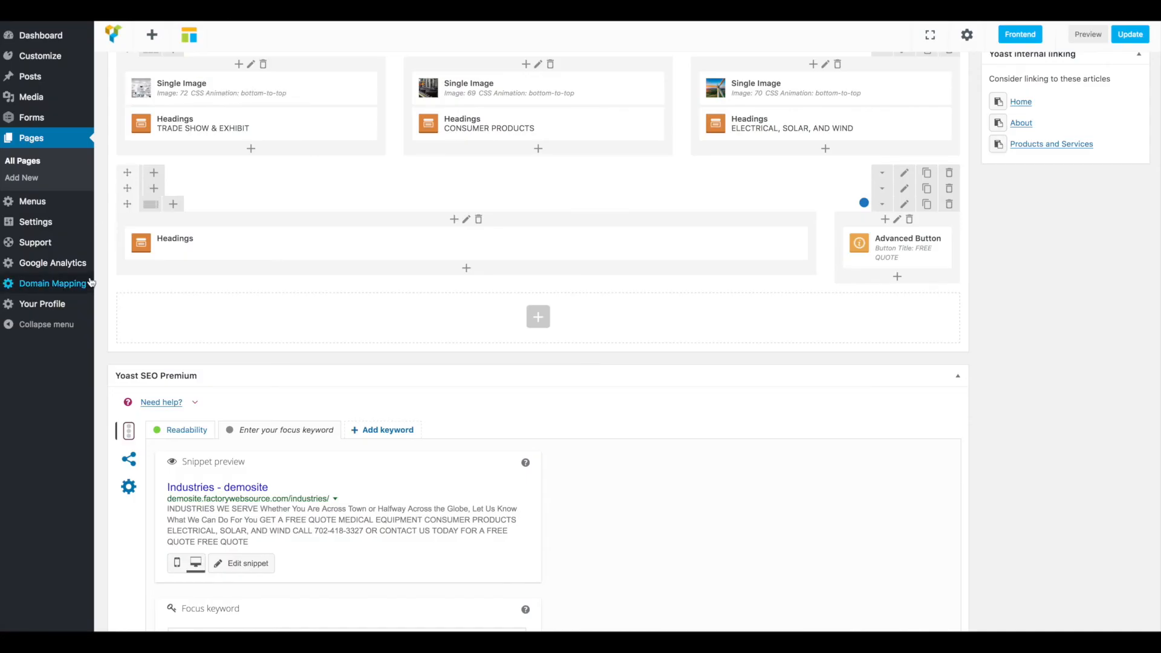
{"action": "mouse_move", "coordinate": [30, 248]}
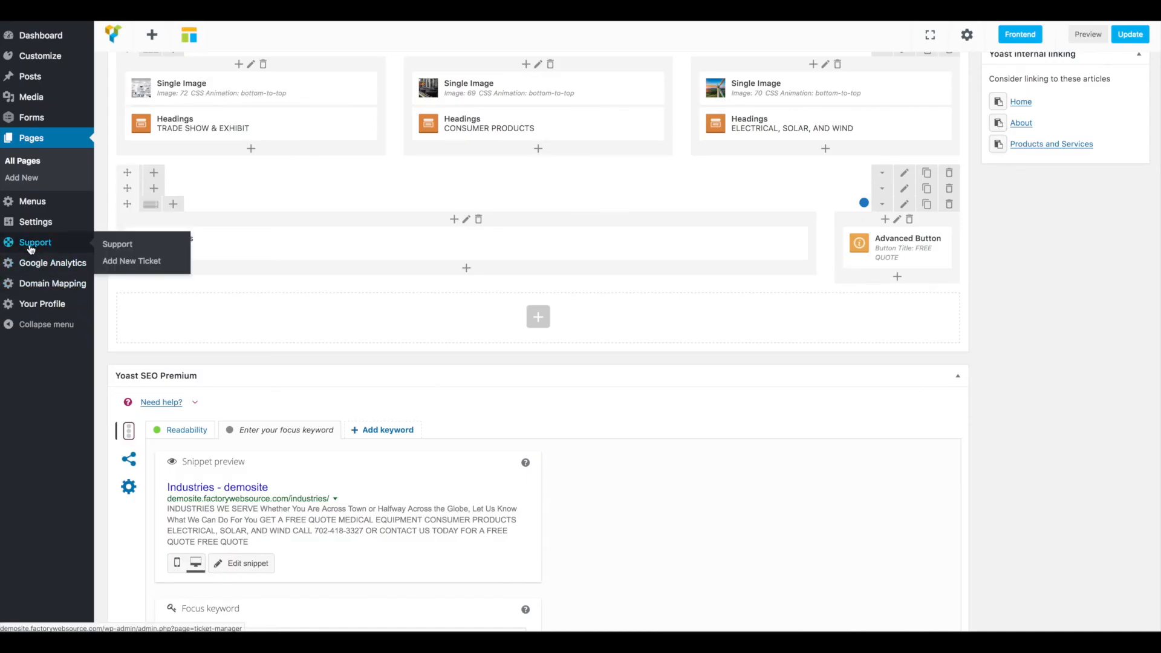